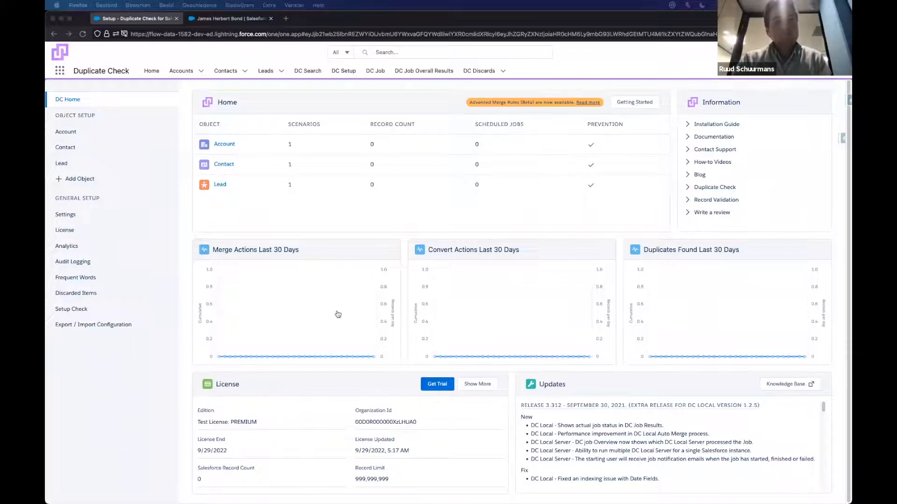
Open the merge rules configuration of the Lead object
left_click(273, 224)
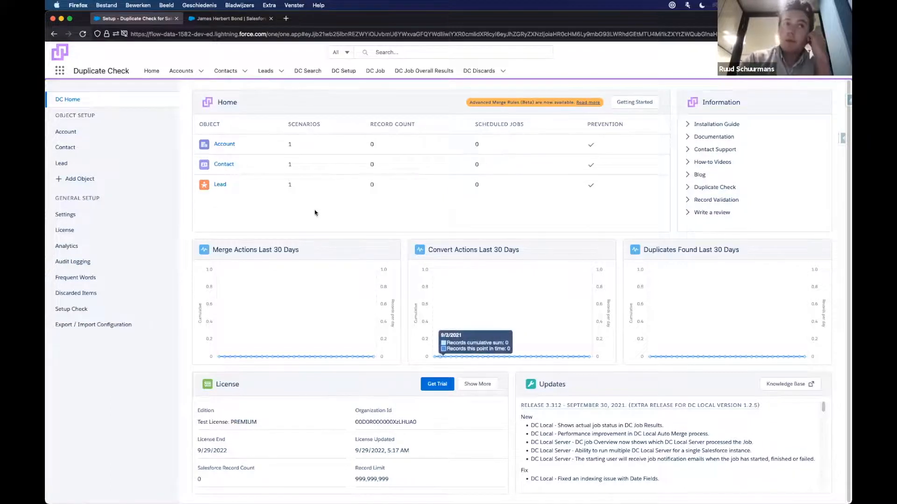
left_click(219, 186)
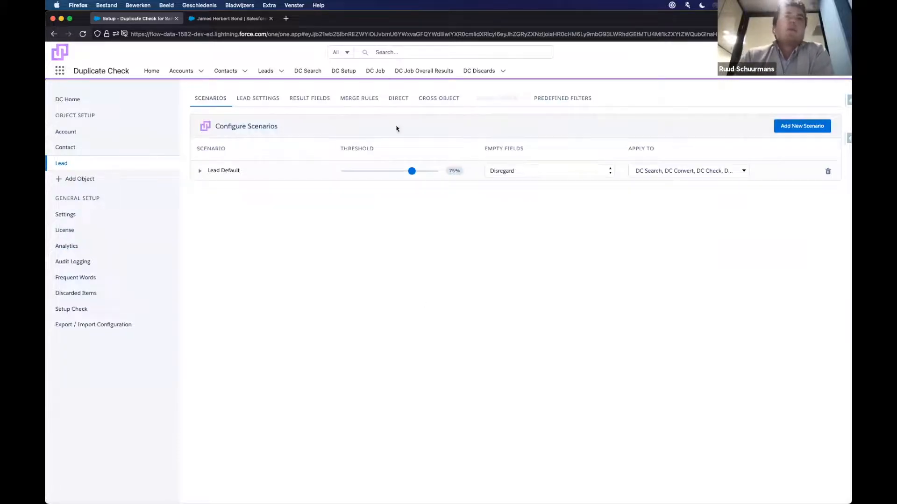
left_click(362, 100)
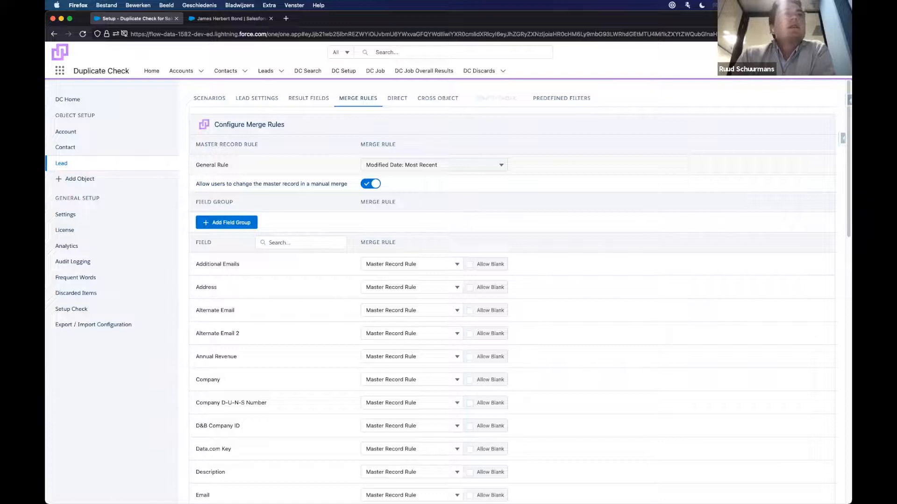
Examine the Lead merge rules, covering the per-field rules and the options offered for the general master record rule
scroll(511, 289, "down", 3)
scroll(512, 290, "down", 5)
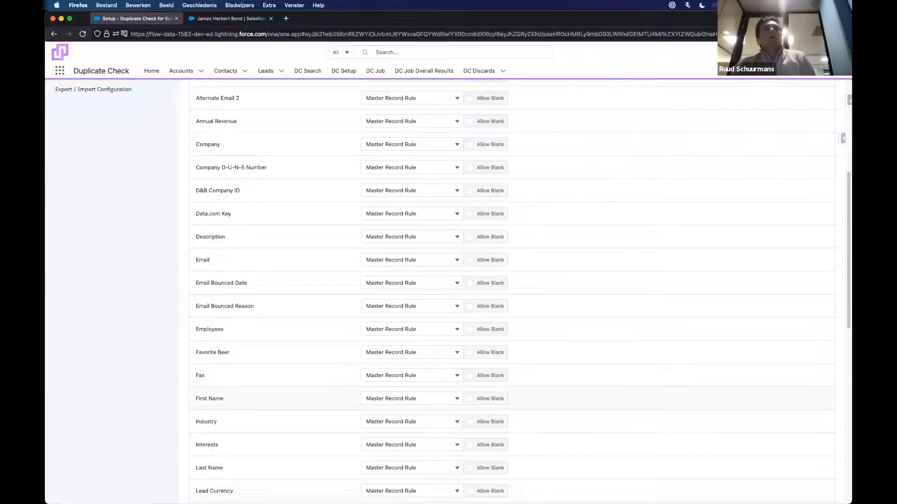
scroll(453, 293, "up", 1)
scroll(453, 385, "up", 5)
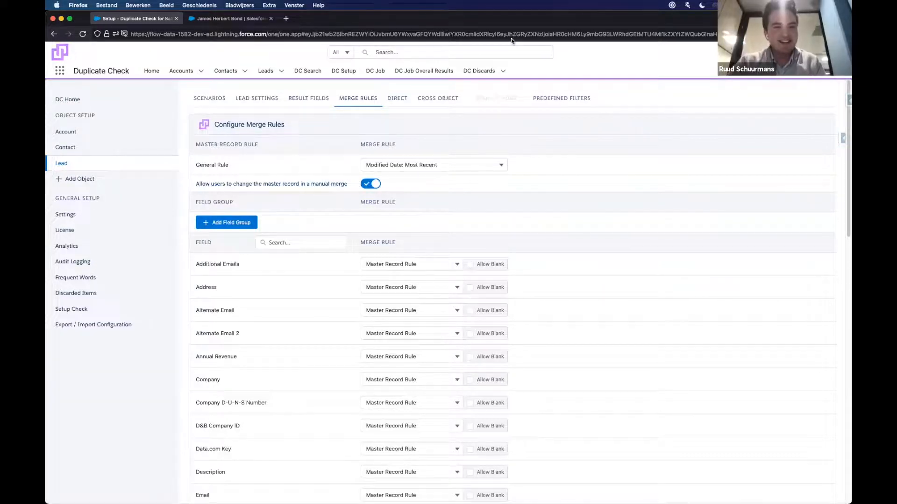
left_click(466, 166)
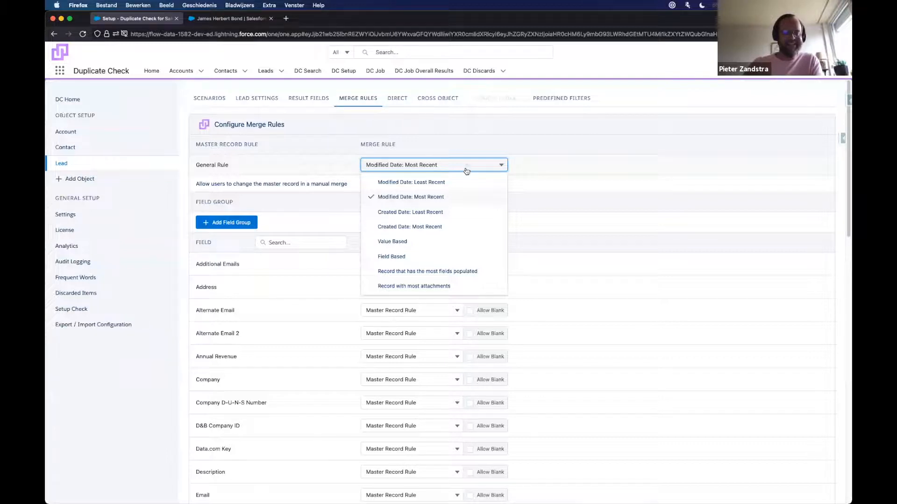
left_click(440, 145)
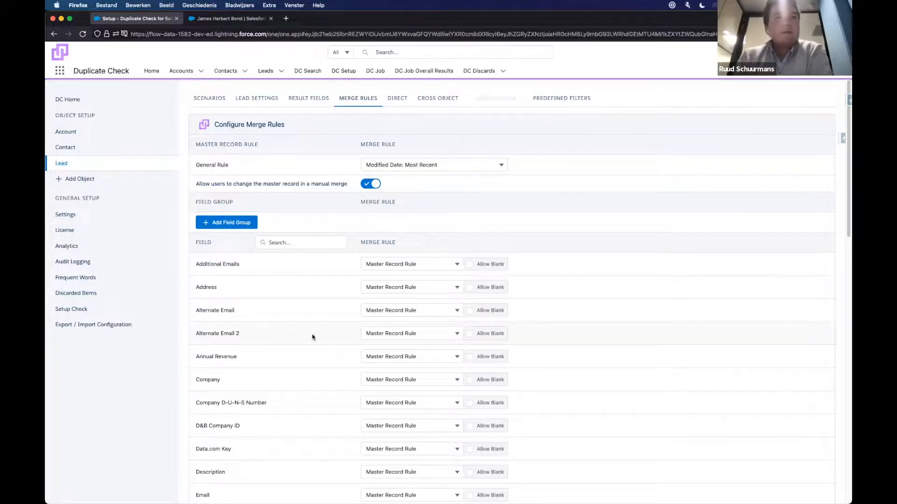
scroll(309, 336, "down", 10)
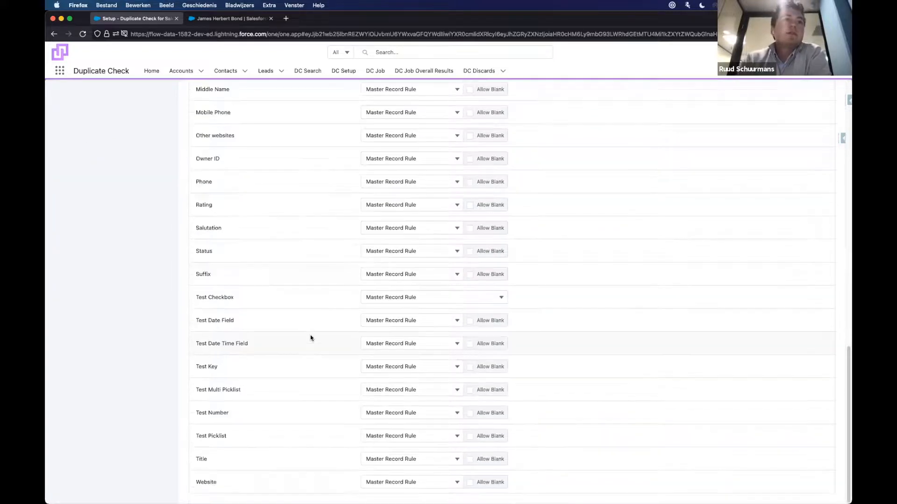
scroll(302, 463, "up", 5)
scroll(301, 463, "up", 8)
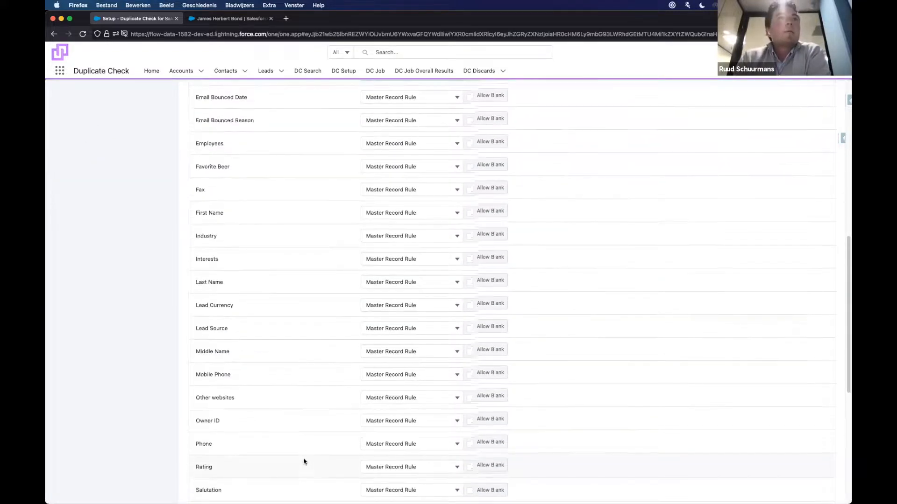
Filter the Lead fields by "int" and set the merge rule of the Interests field to Combine Values
left_click(301, 184)
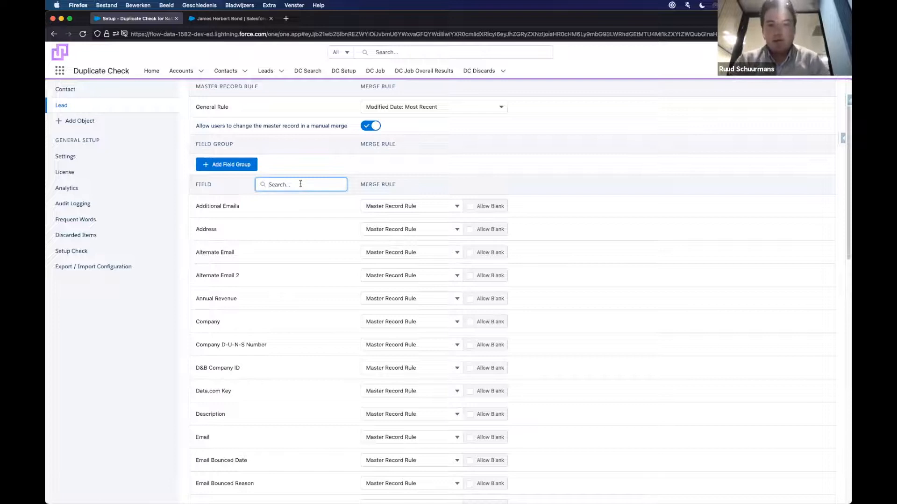
type("int")
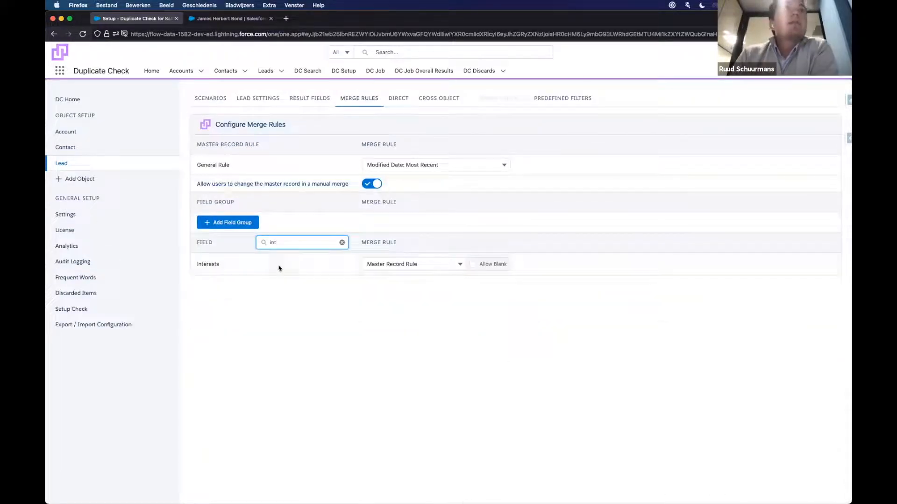
left_click(377, 265)
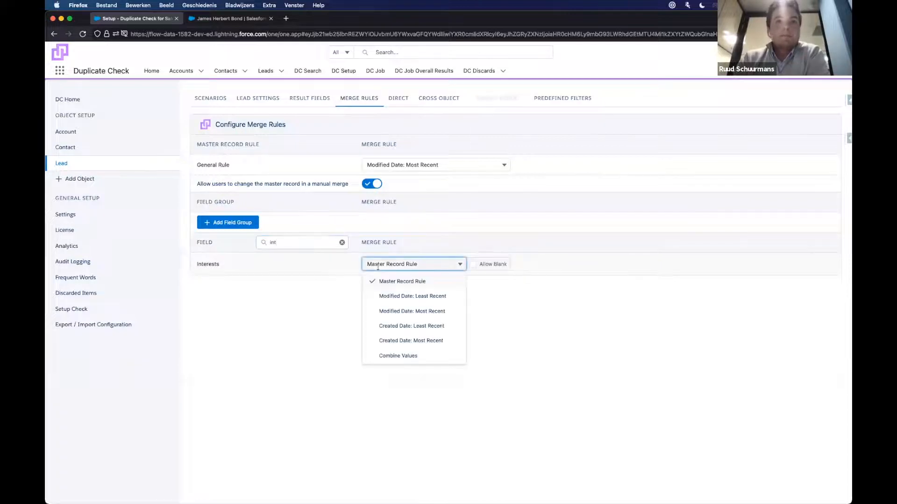
left_click(382, 357)
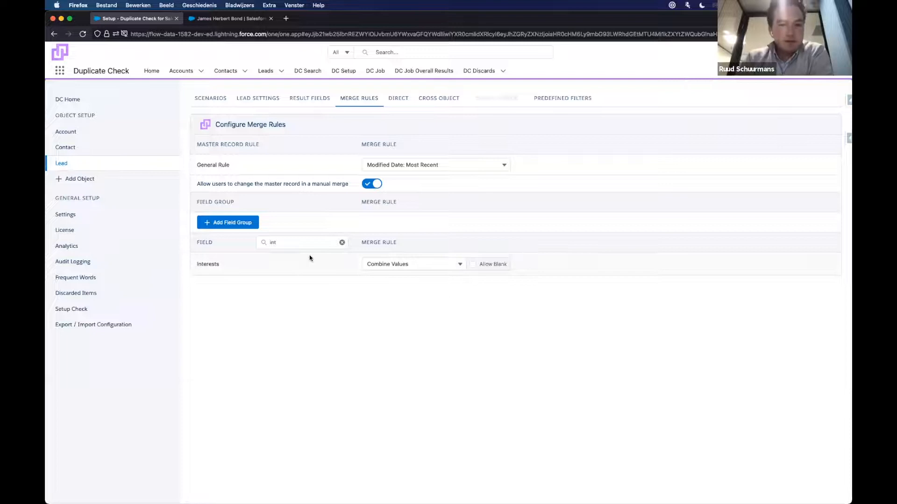
Open the merge comparison of the lead with its two duplicates and examine the preview, including the selectable values of Interests
left_click(230, 18)
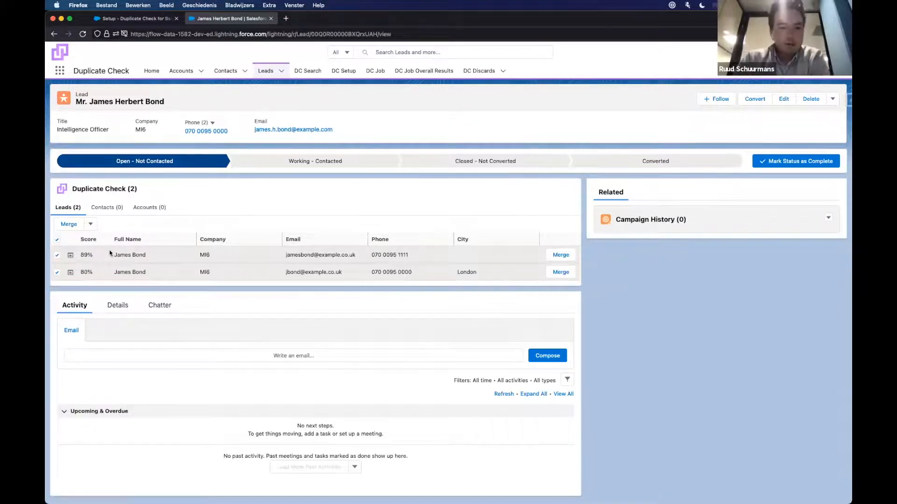
left_click(68, 225)
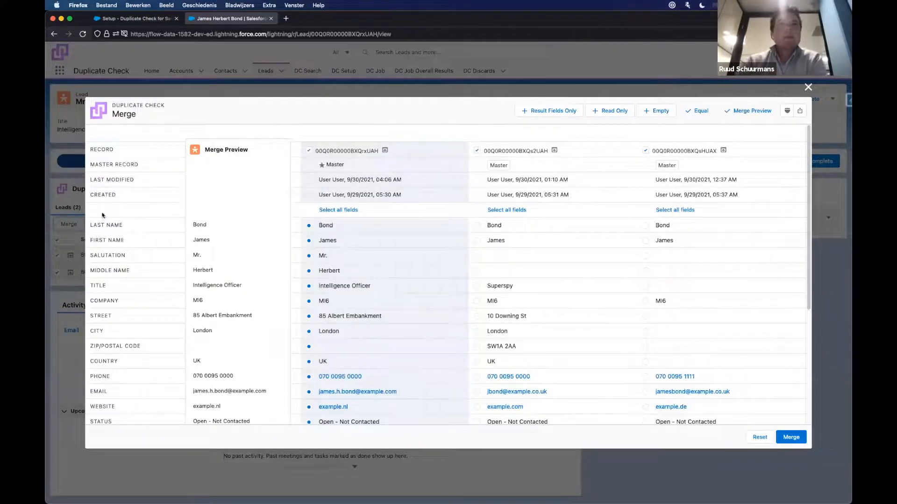
scroll(390, 191, "down", 5)
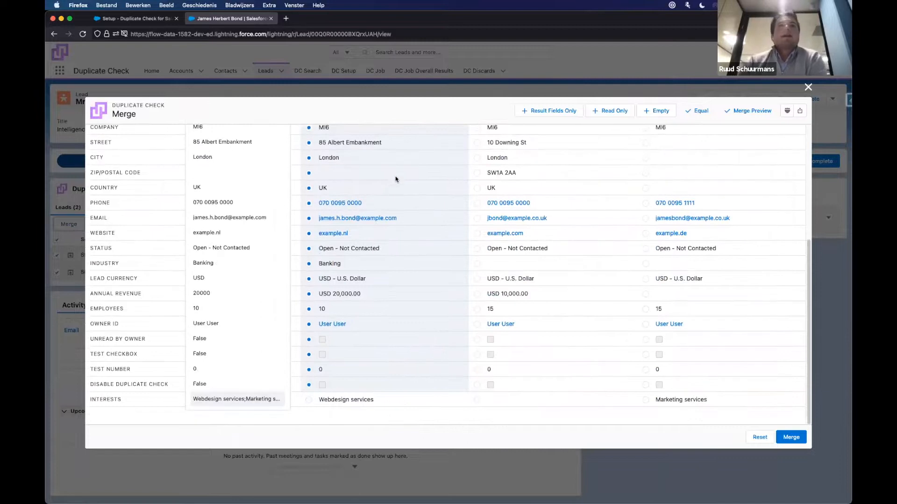
scroll(451, 269, "up", 5)
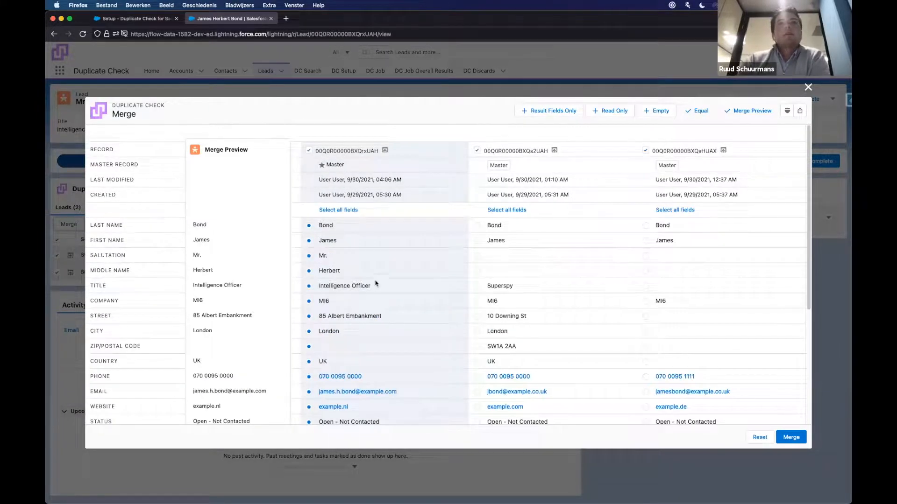
scroll(383, 294, "down", 1)
scroll(448, 365, "up", 1)
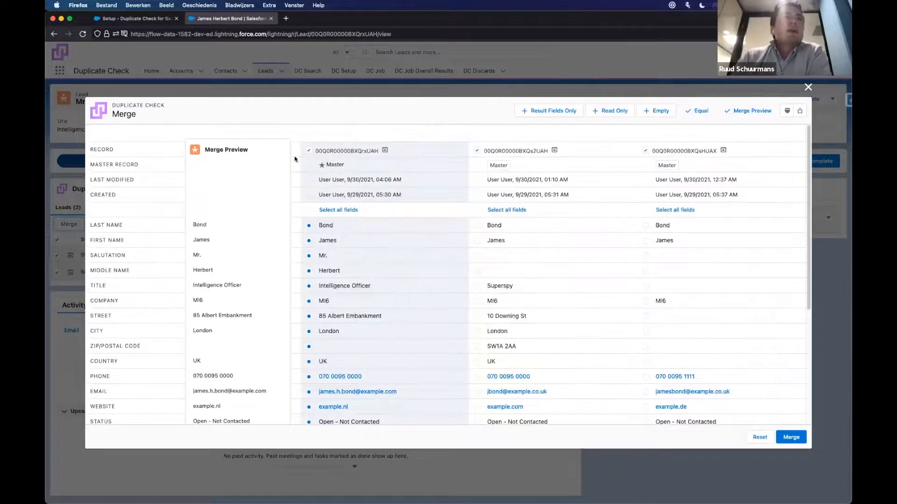
scroll(228, 186, "down", 1)
scroll(242, 161, "up", 1)
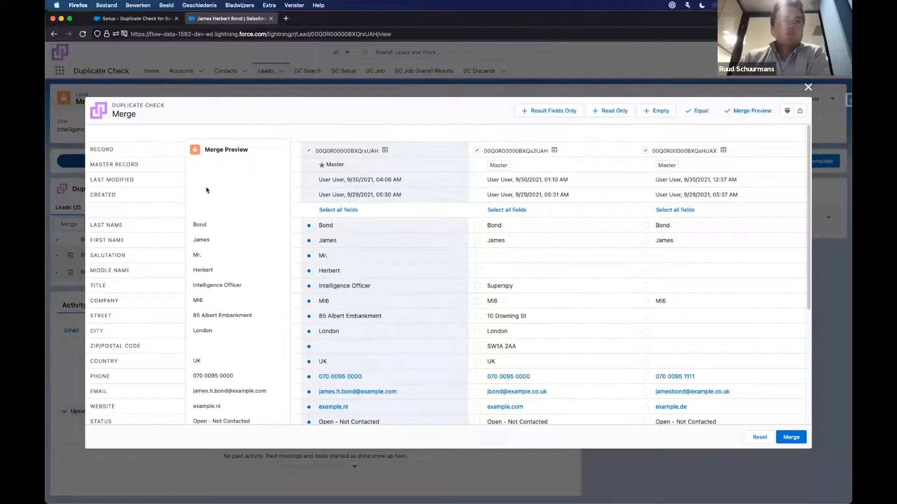
scroll(205, 186, "down", 3)
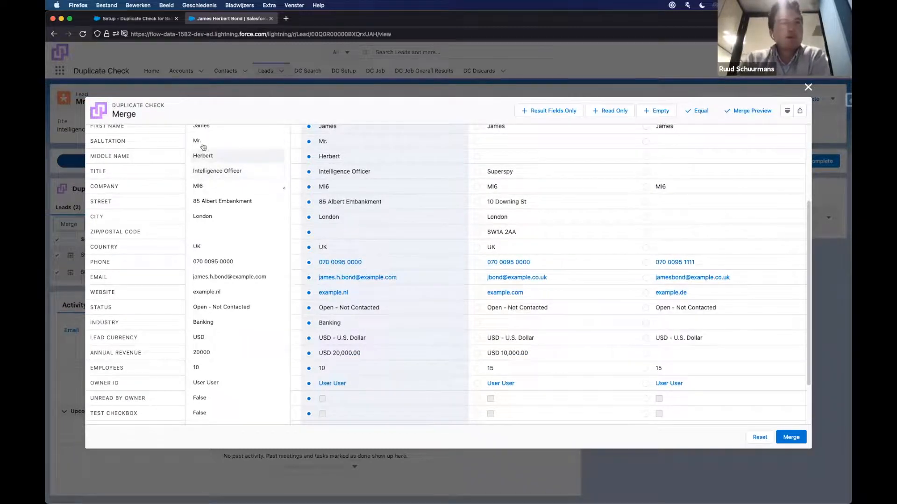
scroll(210, 154, "down", 2)
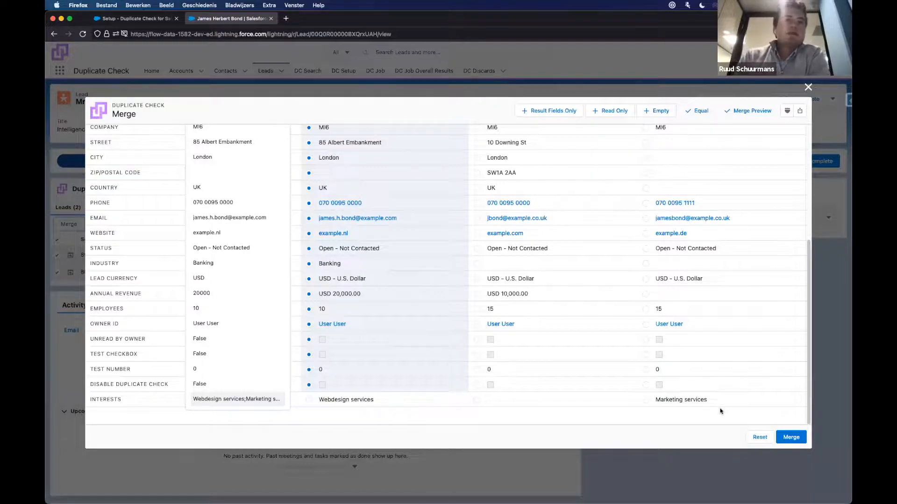
left_click(243, 401)
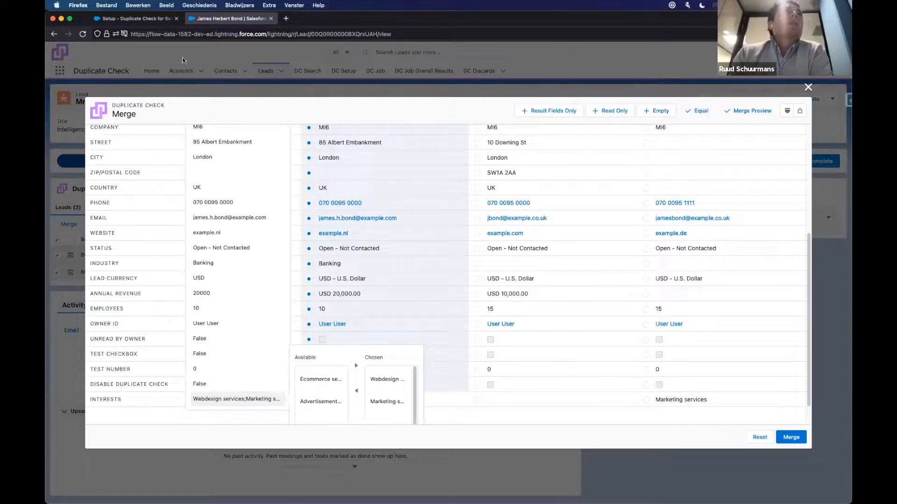
In the Lead merge rules, filter the fields by "re" and set the merge rule of Annual Revenue to Average
left_click(147, 20)
left_click(326, 241)
key("BackSpace")
key("BackSpace")
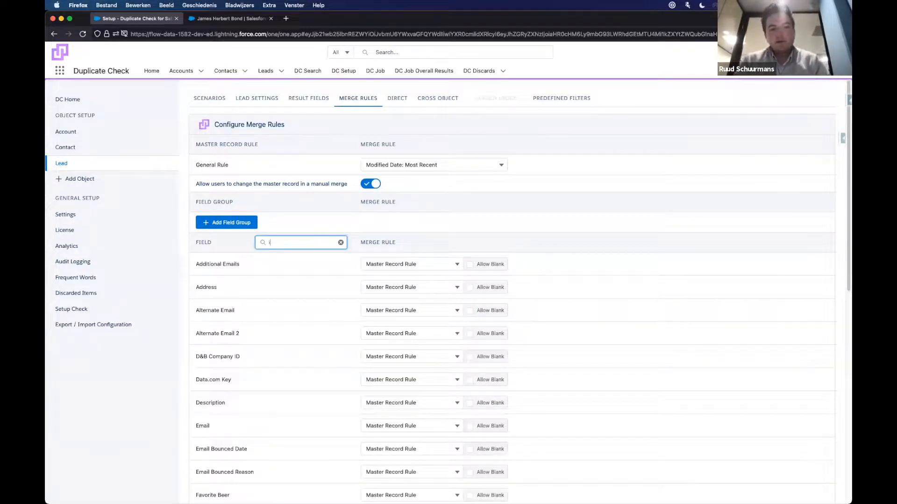
key("BackSpace")
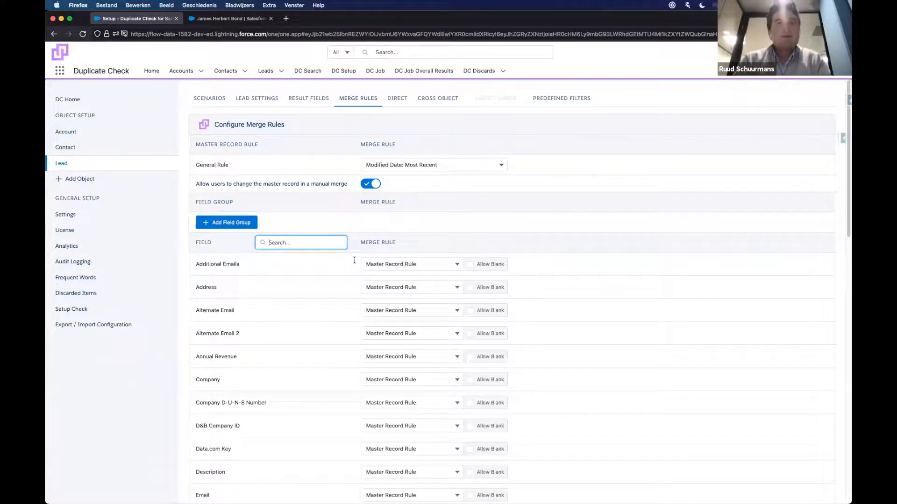
type("re")
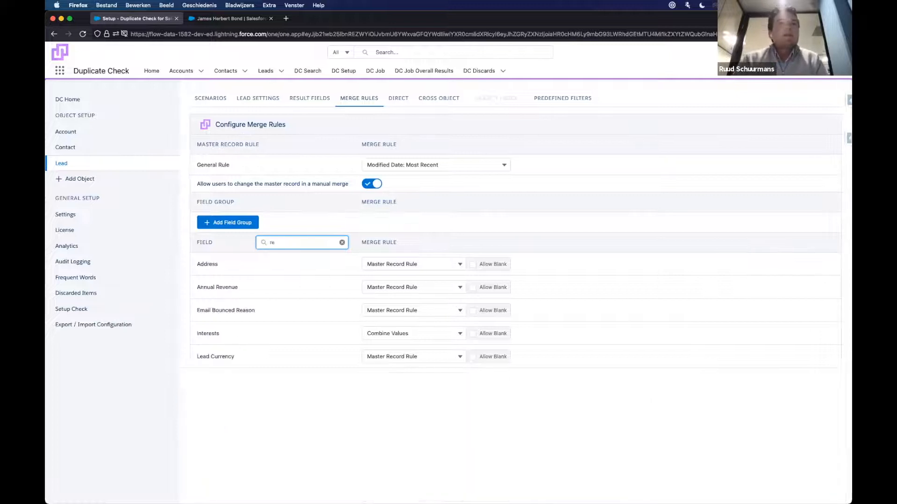
left_click(387, 288)
scroll(436, 369, "down", 2)
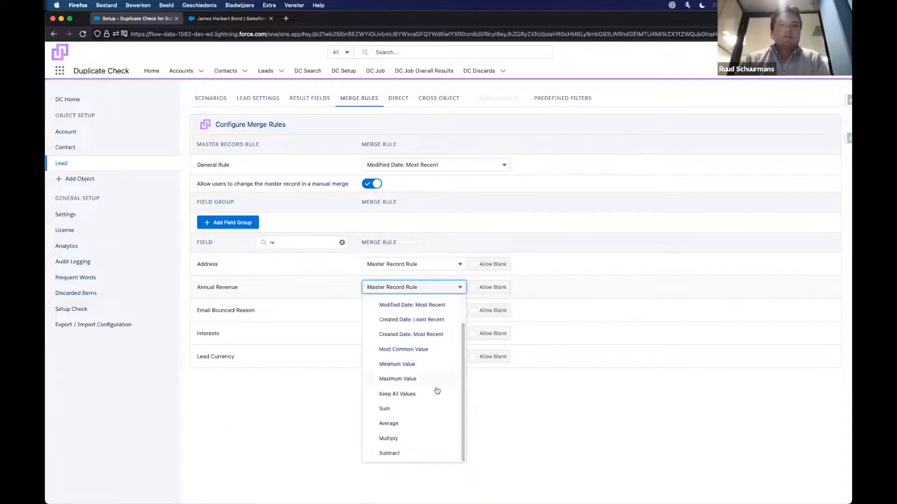
left_click(401, 423)
Reset the lead merge comparison and check the Annual Revenue value in the preview
key("ctrl+Tab")
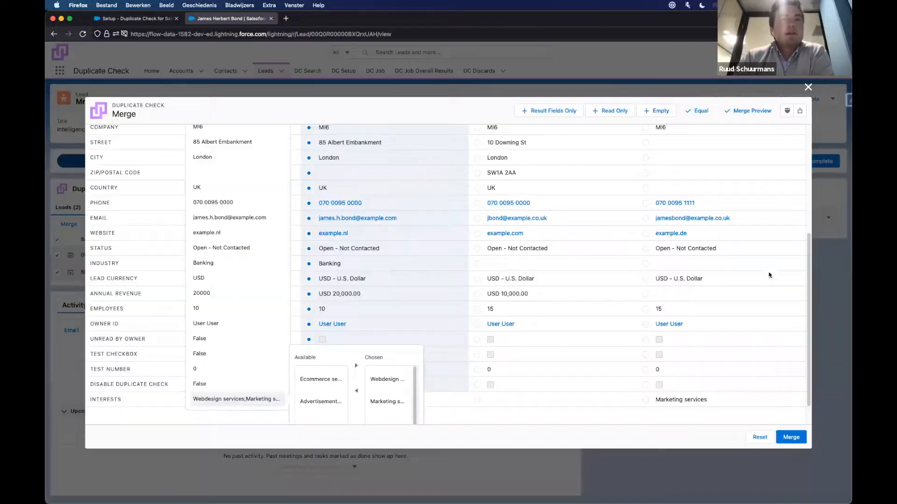
left_click(758, 436)
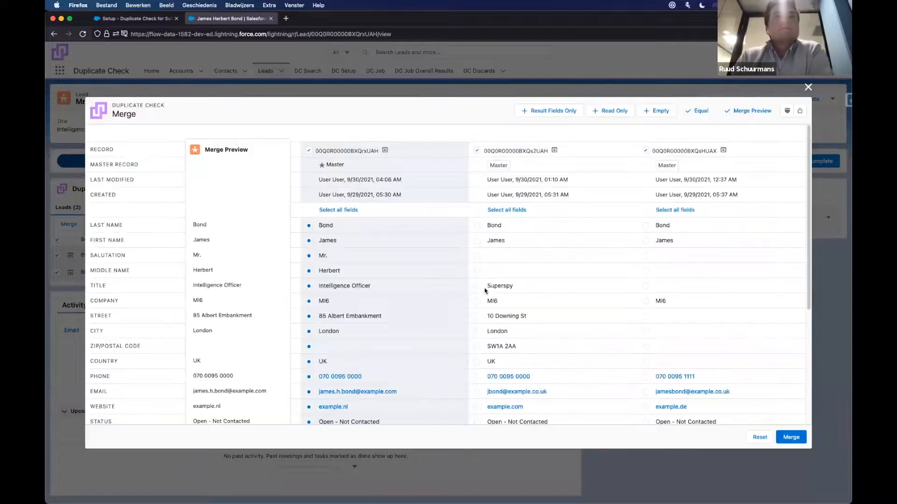
scroll(478, 289, "down", 5)
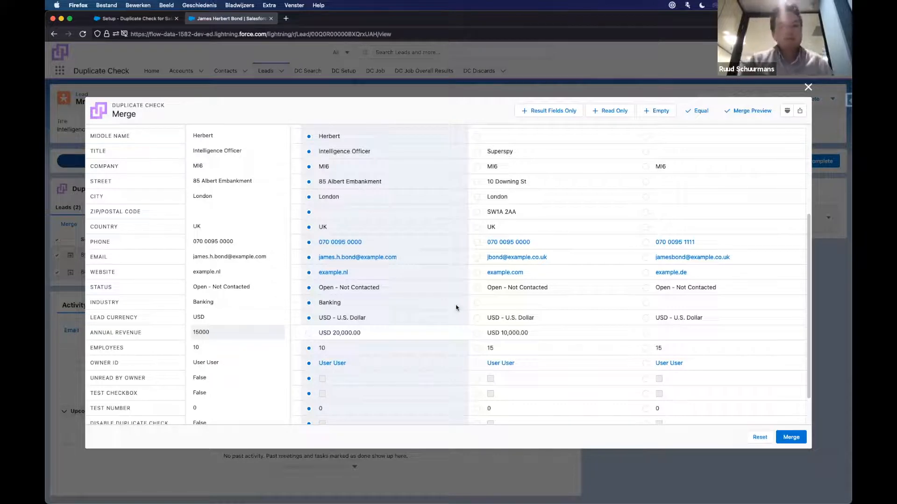
In the Lead merge rules, filter the fields by "tit" and choose Concatenate Values as the merge rule for Title
left_click(128, 19)
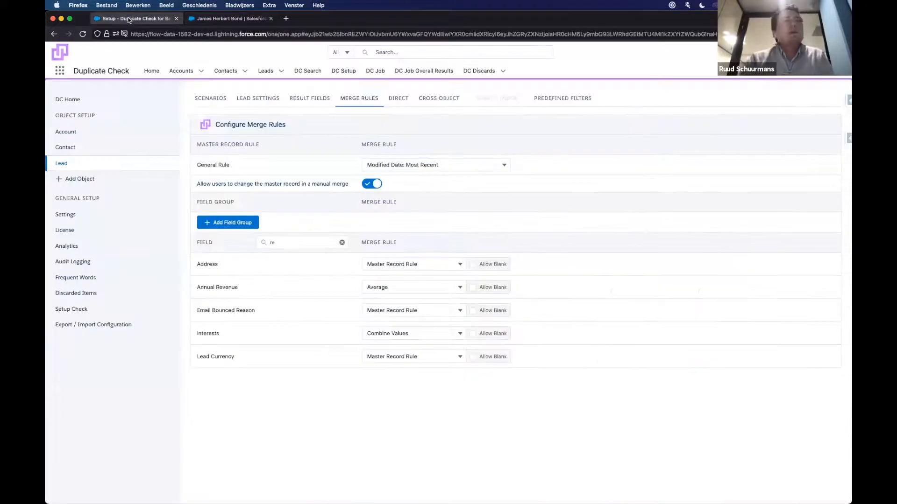
left_click(321, 240)
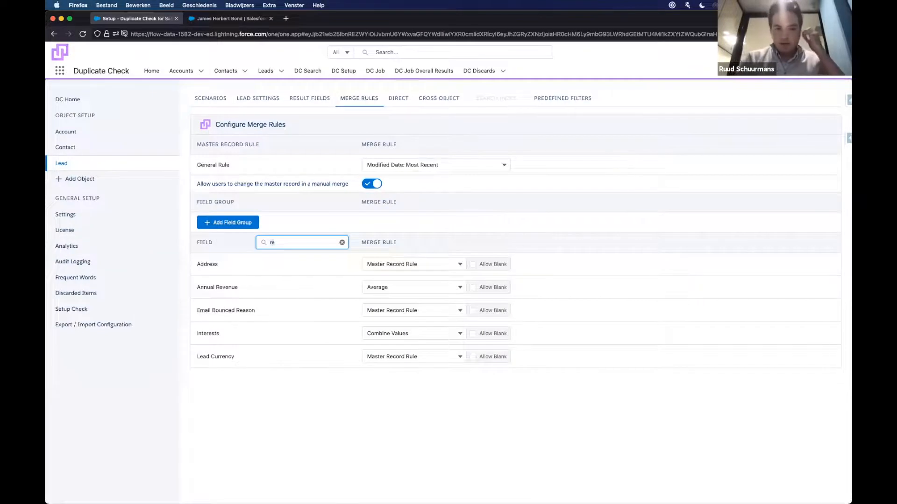
key("BackSpace")
key("BackSpace")
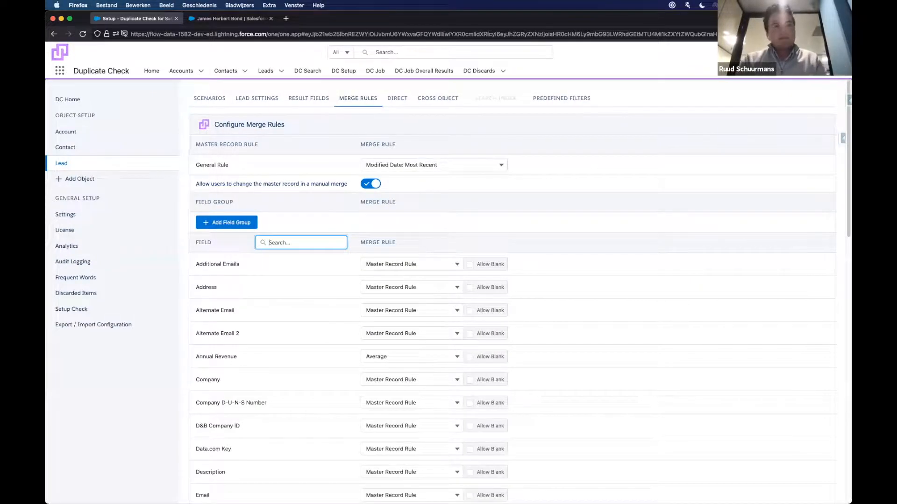
type("tit")
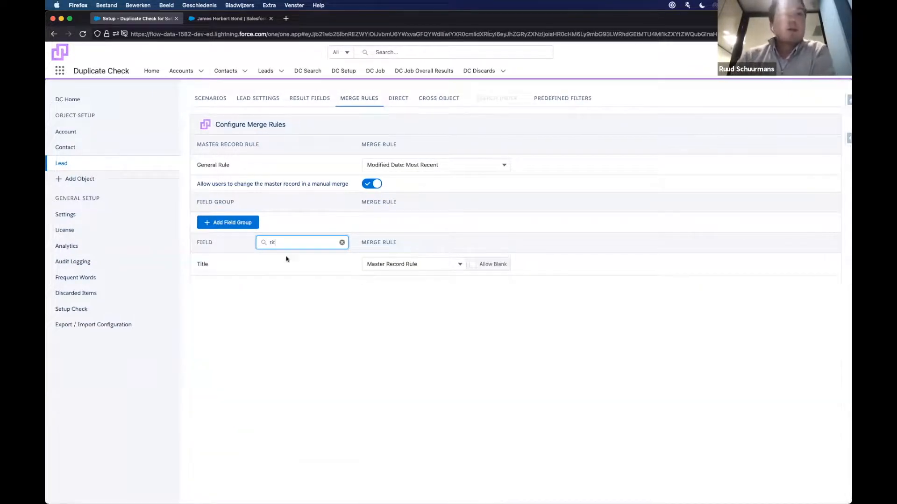
left_click(381, 265)
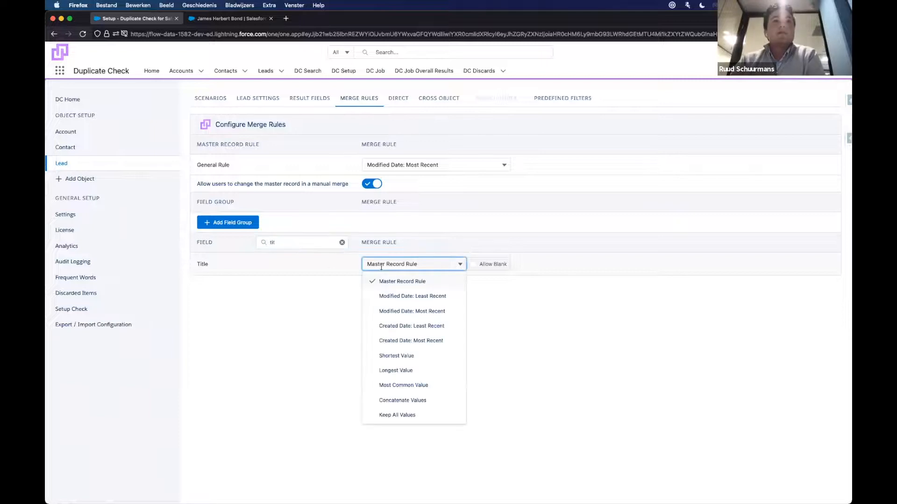
left_click(410, 401)
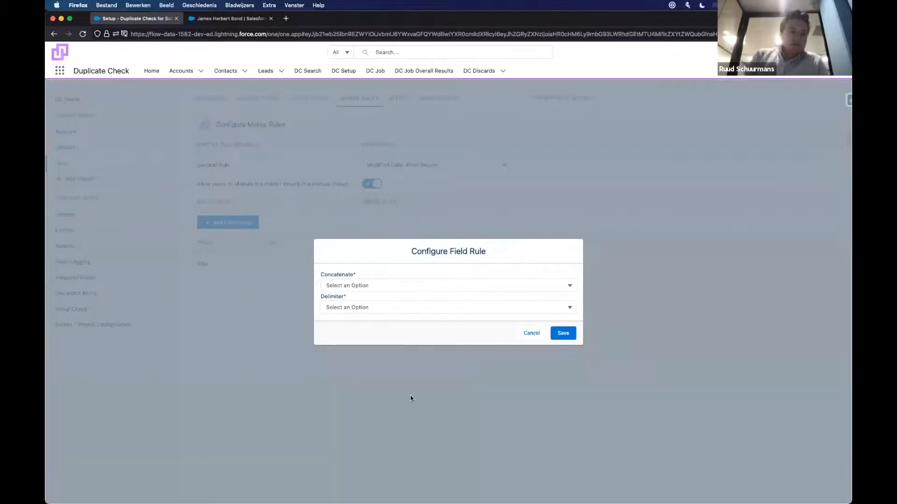
Configure the Title rule to concatenate All Values with a Comma delimiter and save it
left_click(373, 280)
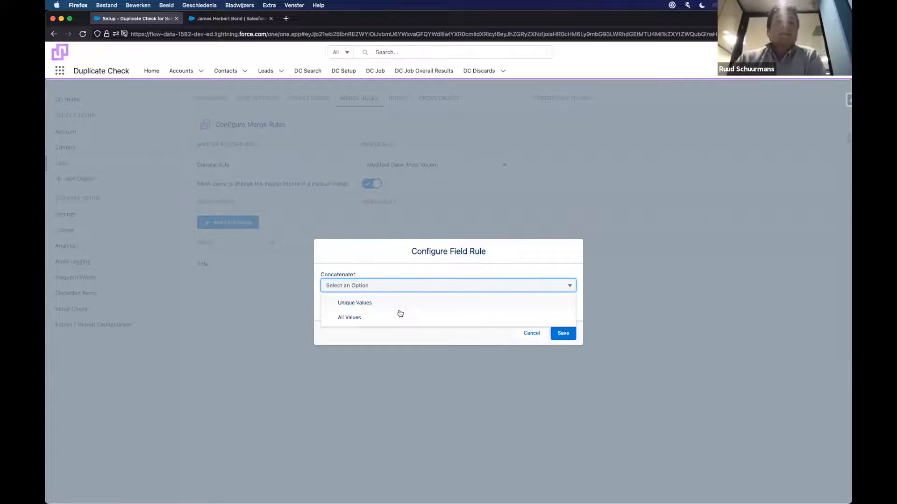
left_click(350, 321)
left_click(340, 310)
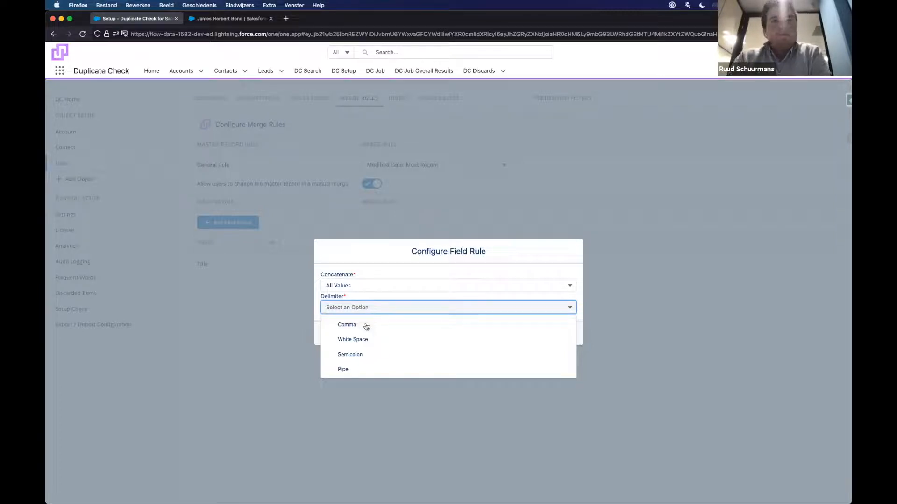
left_click(351, 327)
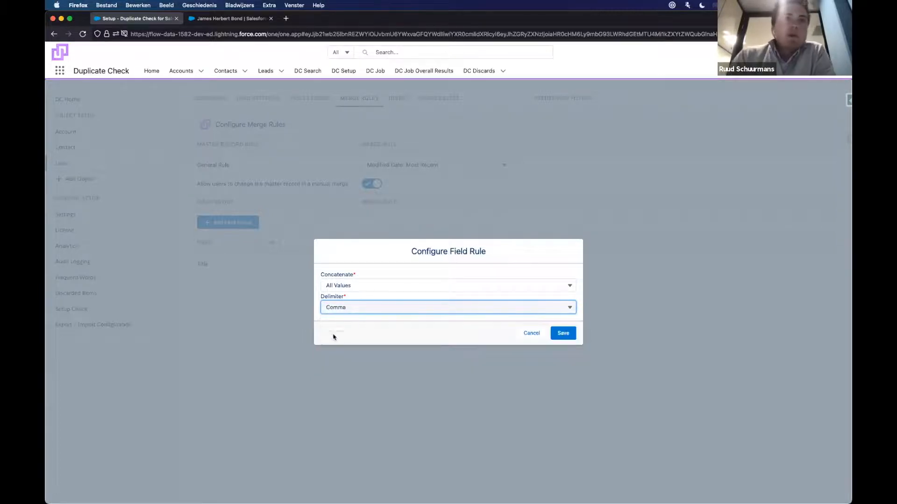
left_click(565, 334)
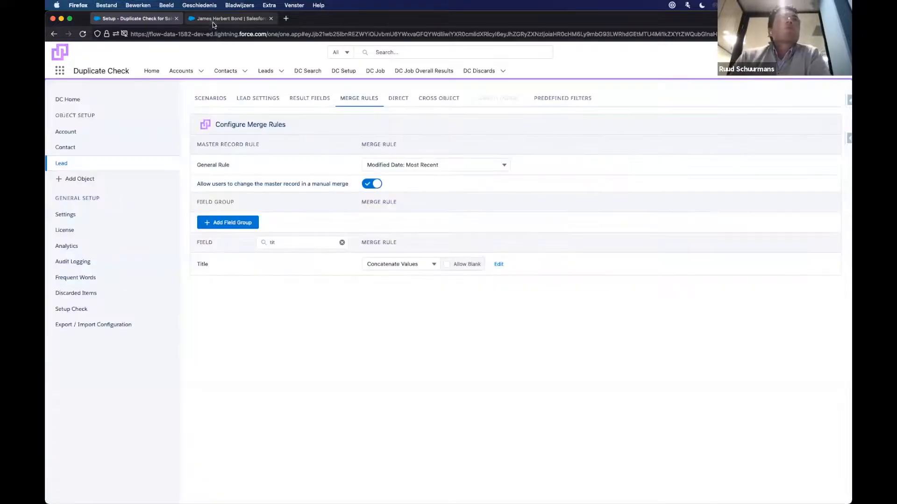
Reset the lead merge comparison and check the Title value in the merge preview
left_click(212, 21)
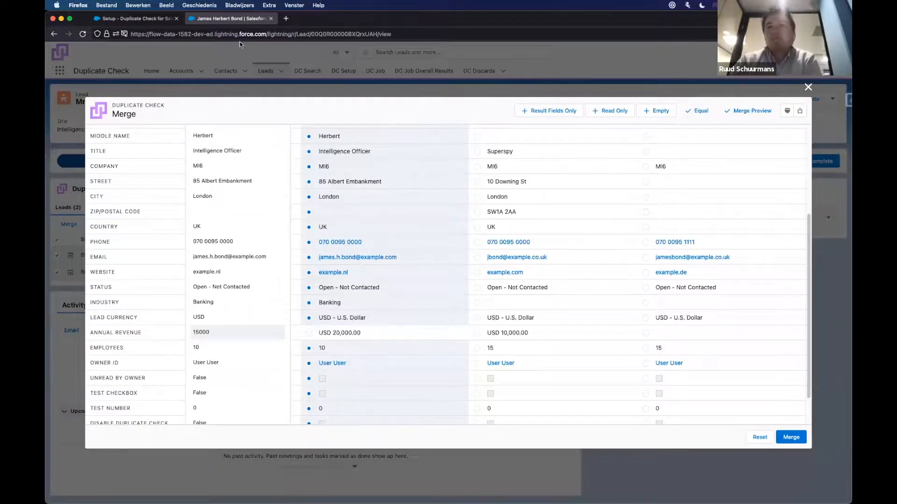
left_click(749, 438)
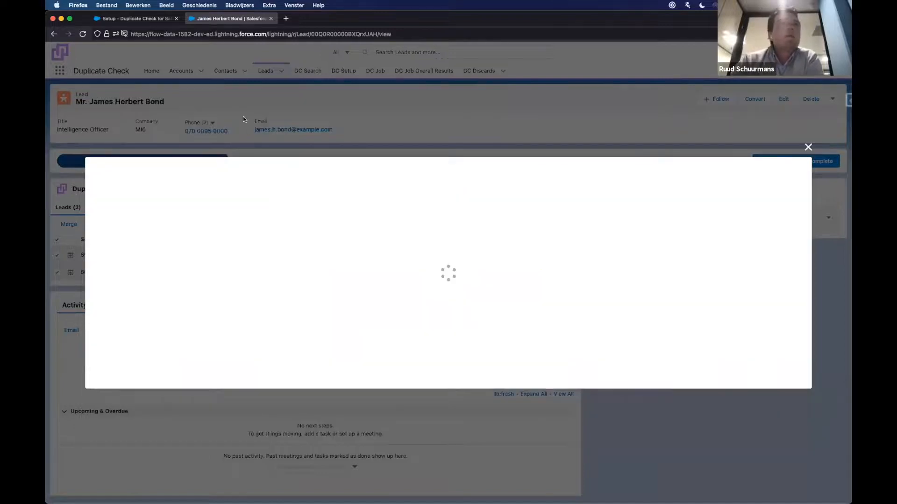
left_click(164, 19)
left_click(223, 18)
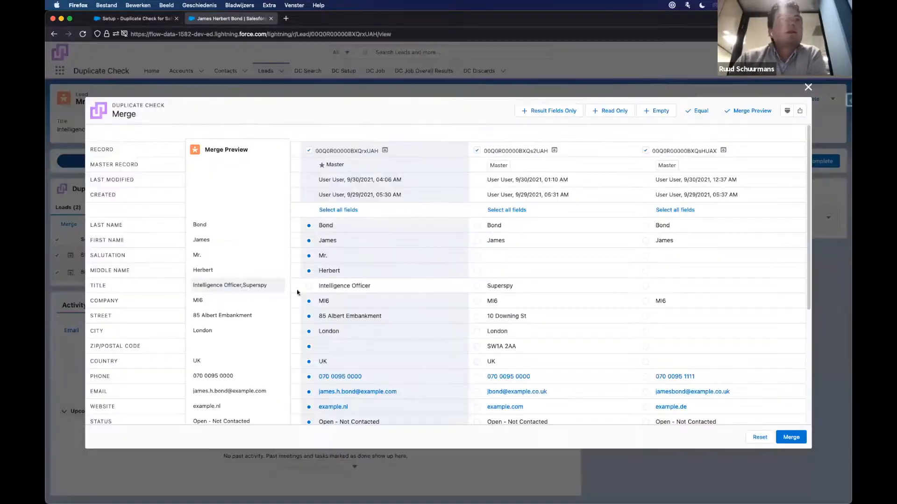
scroll(266, 303, "down", 5)
scroll(260, 284, "up", 5)
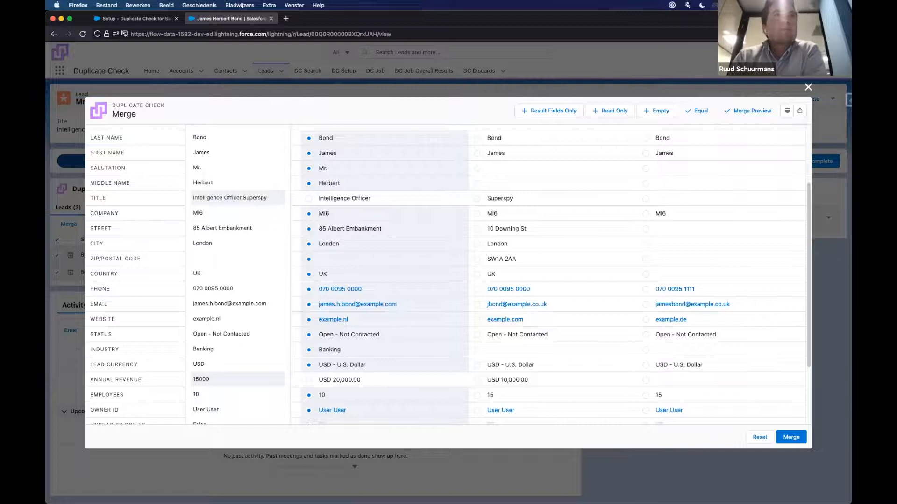
In the Lead merge rules, filter the fields by "web" and choose Keep All Values as the merge rule for Website
left_click(136, 19)
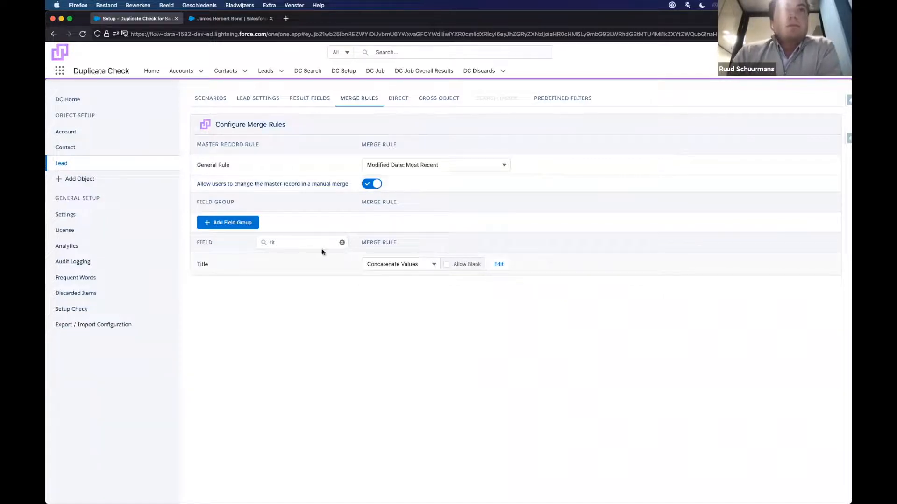
left_click(343, 243)
type("web")
left_click(374, 287)
left_click(381, 424)
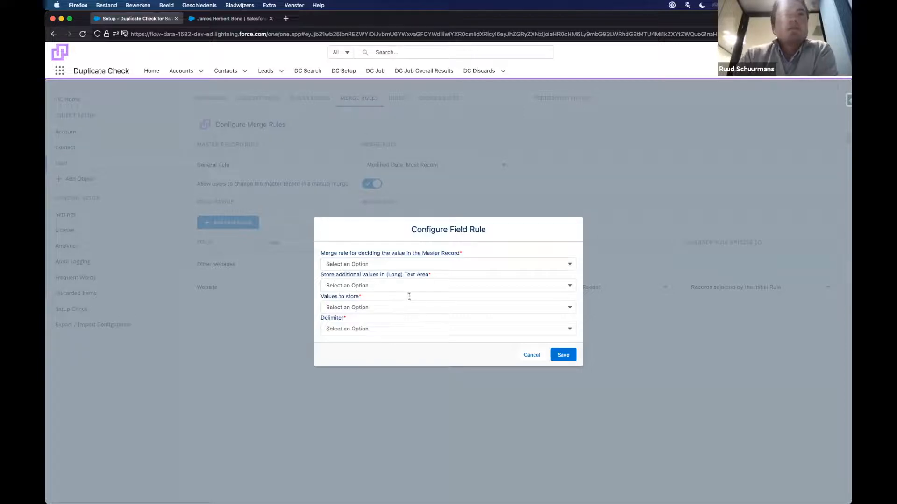
Configure the Website rule with Modified Date: Most Recent for the master value, storing All Values in Other websites with a Comma delimiter, and save
left_click(350, 262)
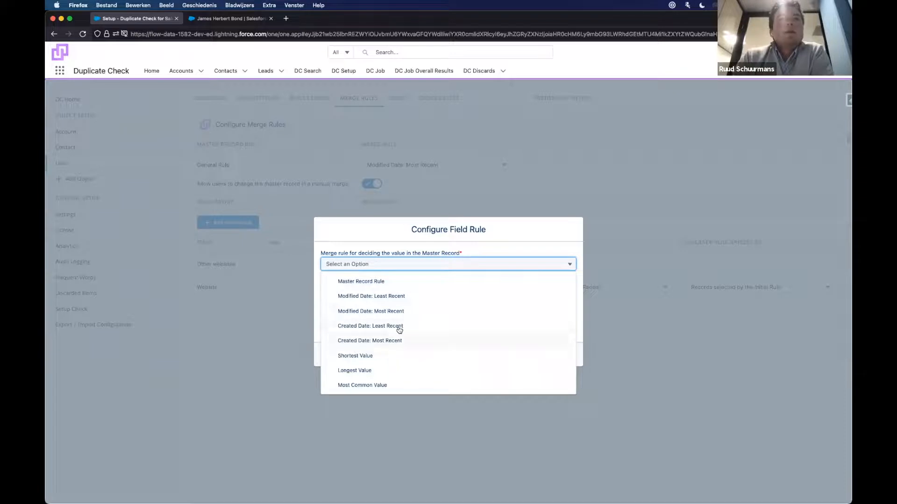
left_click(401, 312)
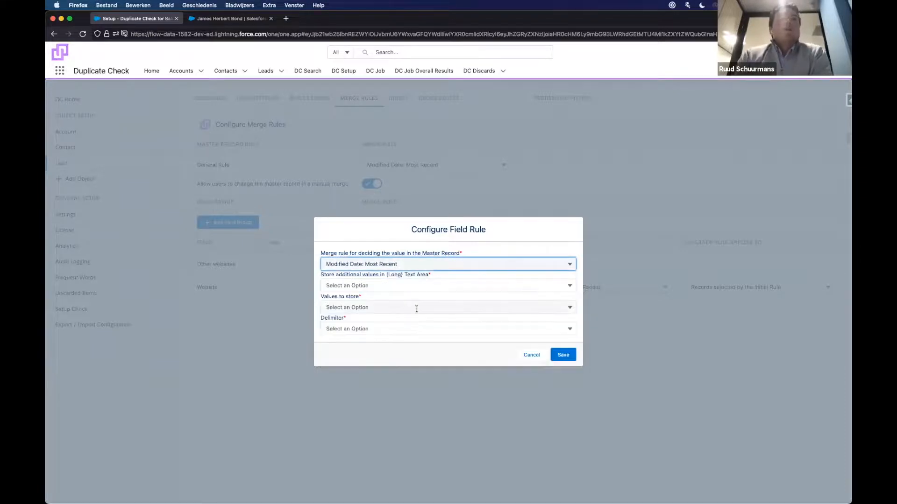
left_click(391, 286)
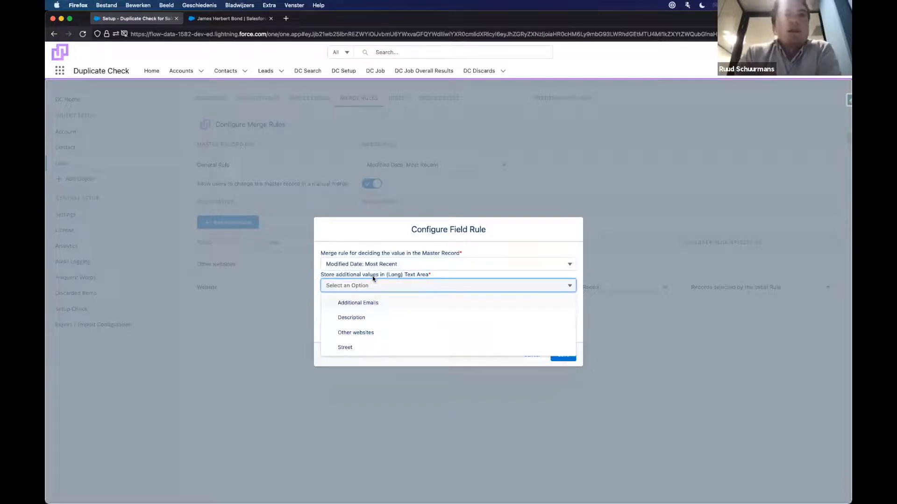
left_click(349, 334)
left_click(350, 307)
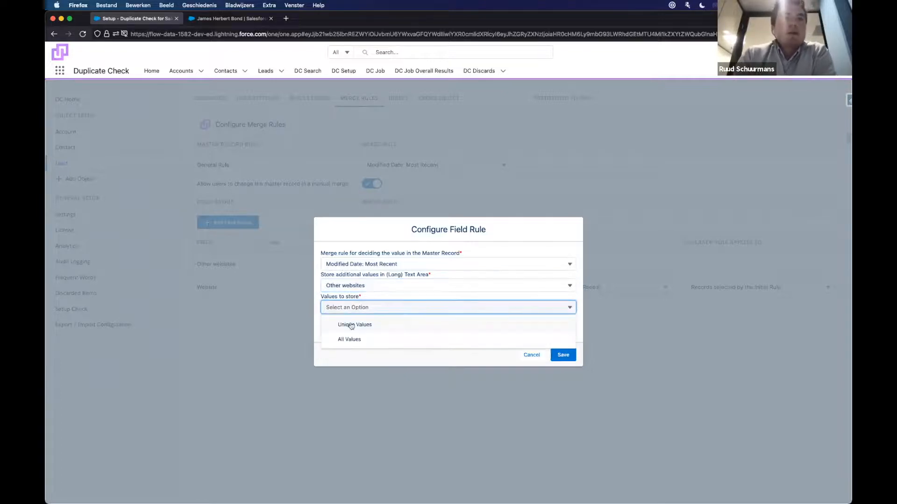
left_click(351, 339)
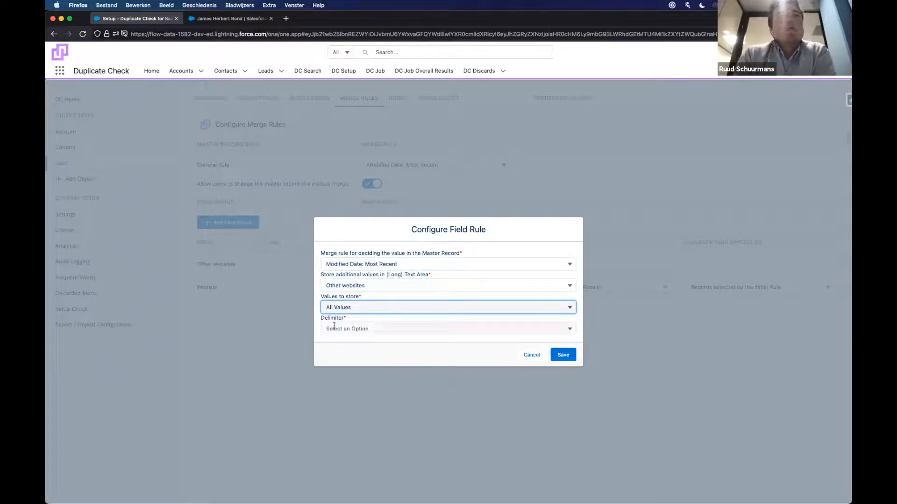
left_click(334, 328)
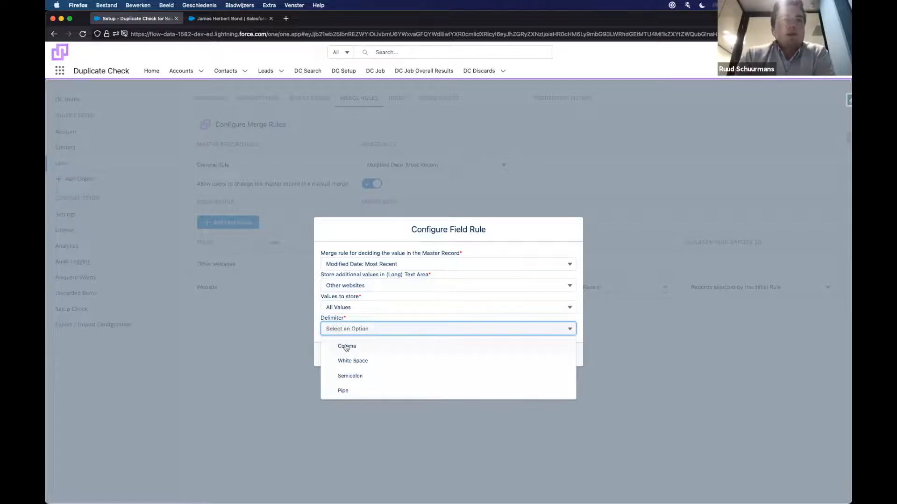
left_click(345, 347)
left_click(570, 357)
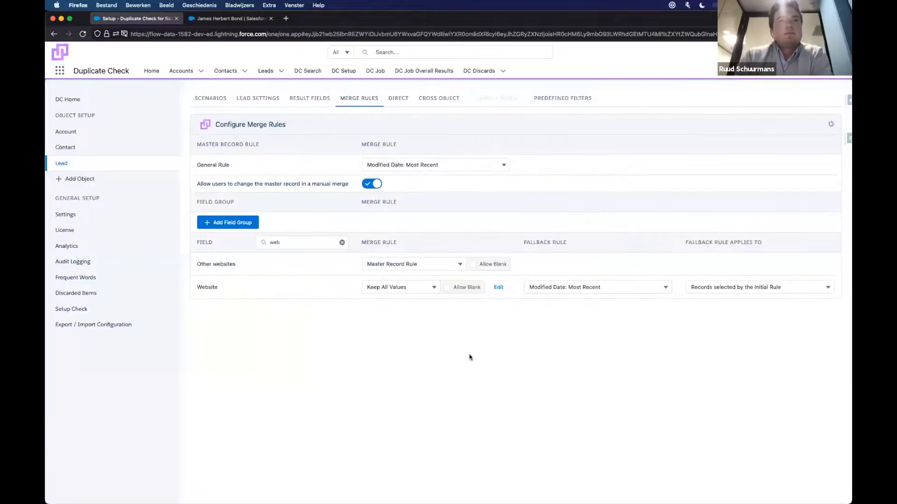
Reset the lead merge comparison and check the Website and Other Websites values in the merge preview
left_click(212, 19)
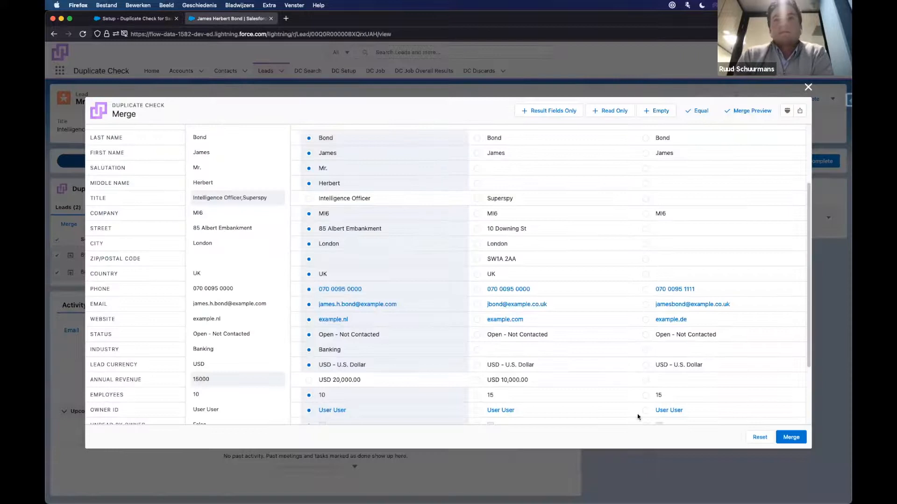
left_click(756, 437)
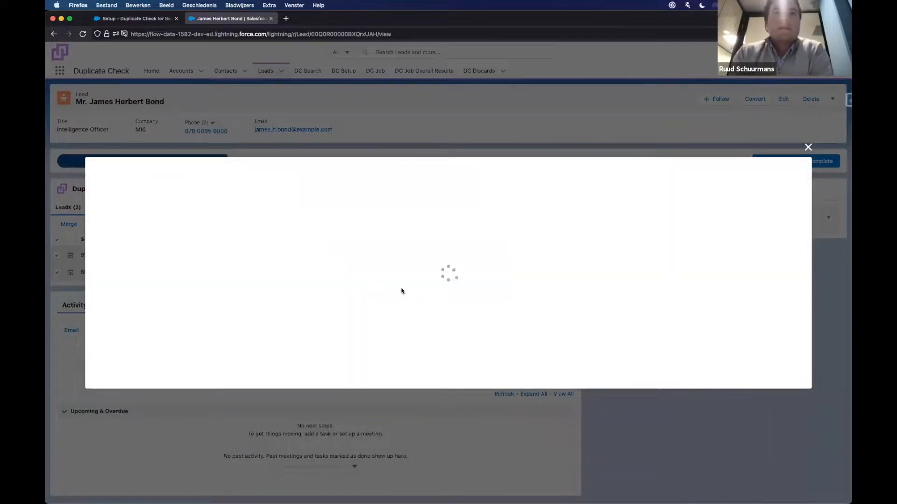
scroll(398, 261, "down", 5)
scroll(399, 246, "down", 3)
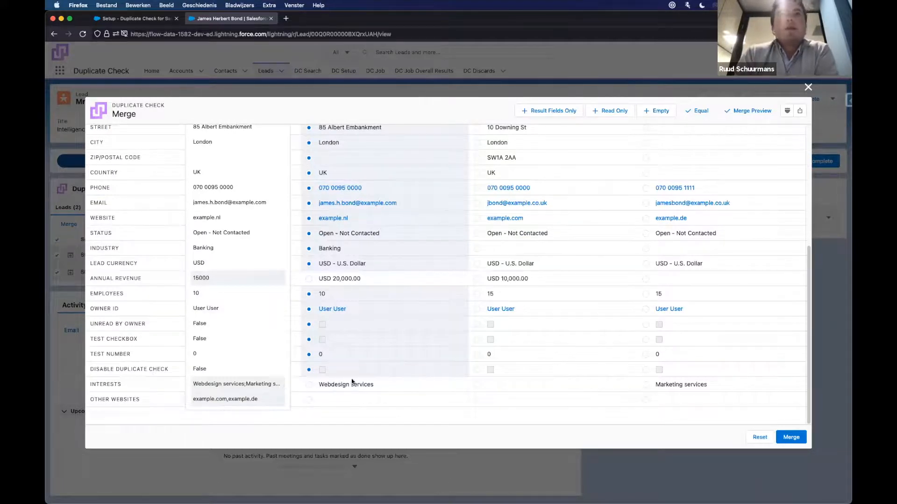
scroll(678, 220, "up", 3)
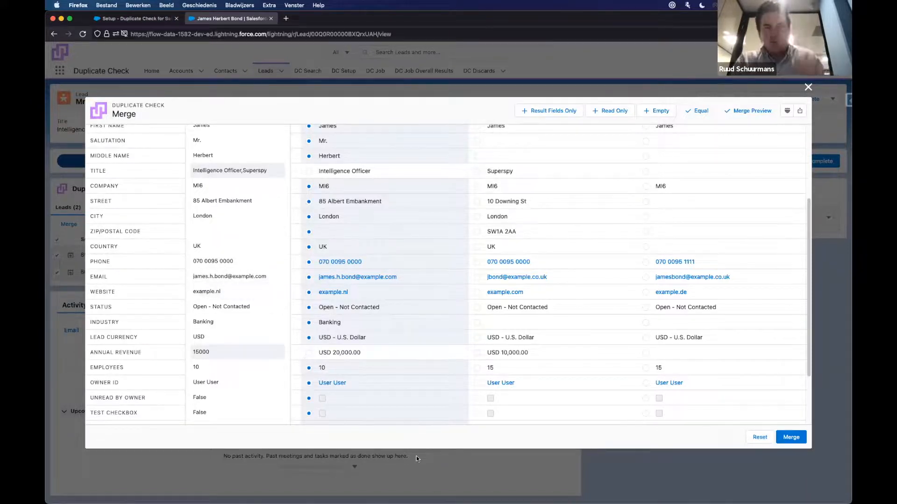
Return to the Lead merge rules and clear the field filter
left_click(137, 18)
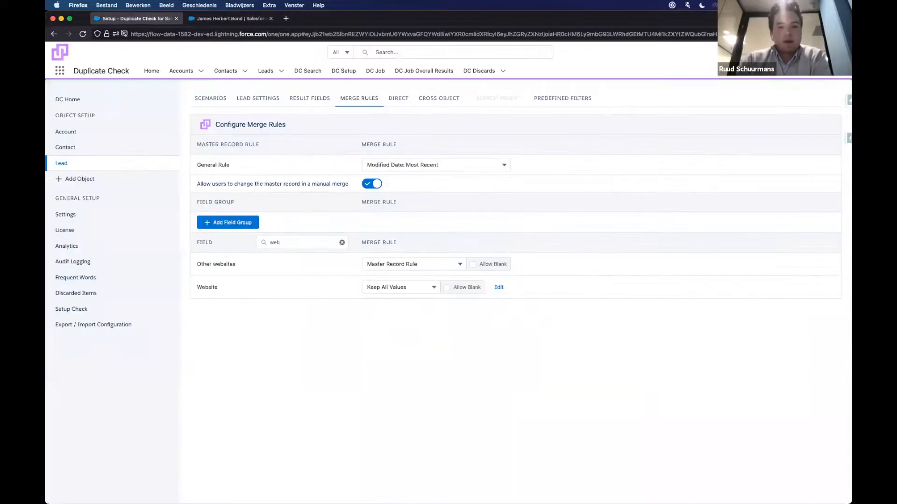
left_click(342, 243)
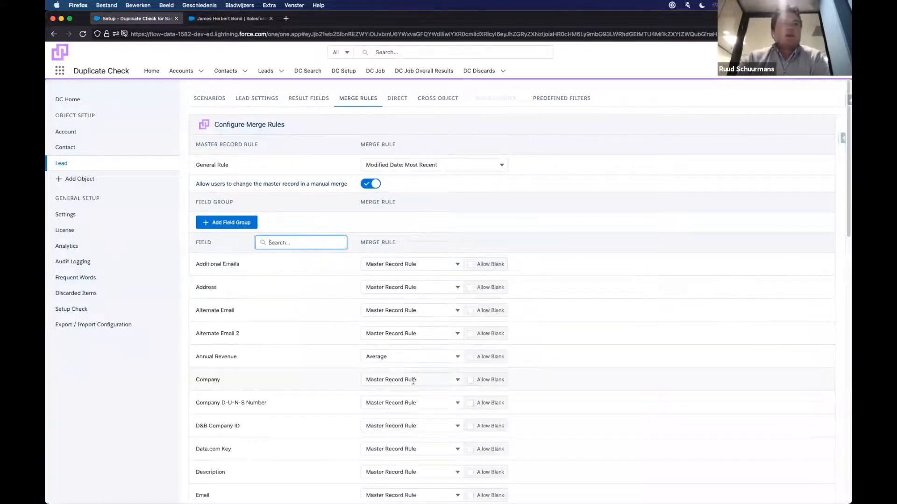
left_click(611, 432)
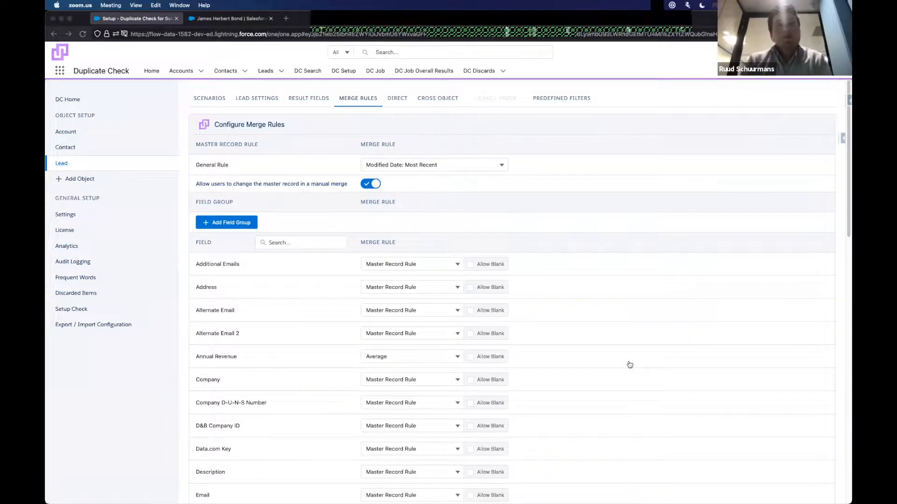
key("super+Tab")
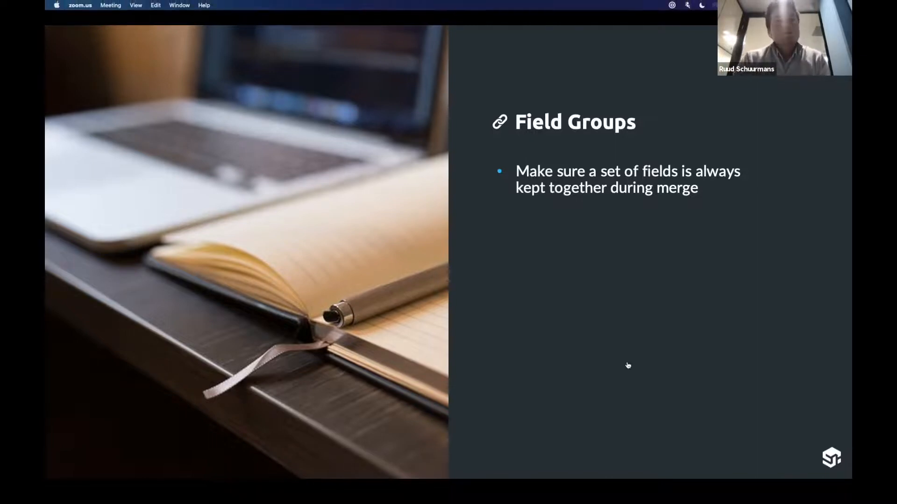
key("super+Tab")
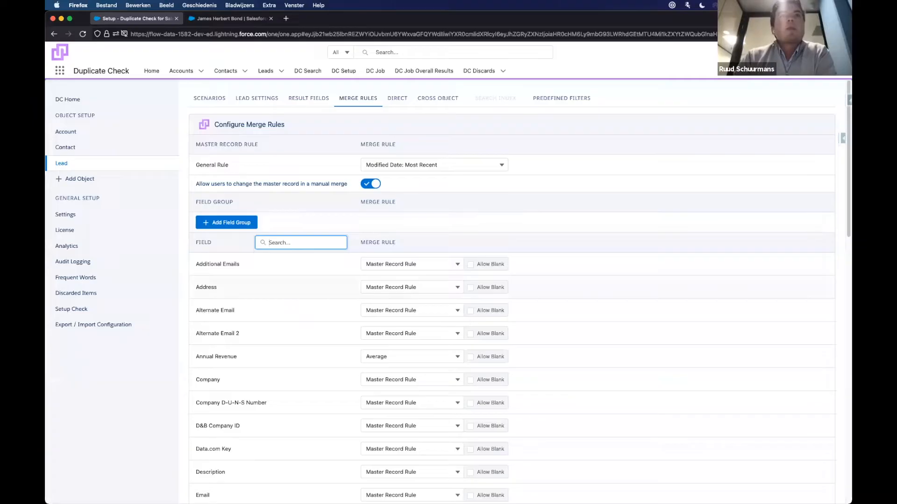
Start a new lead field group named "keep name fields together"
left_click(237, 222)
left_click(332, 378)
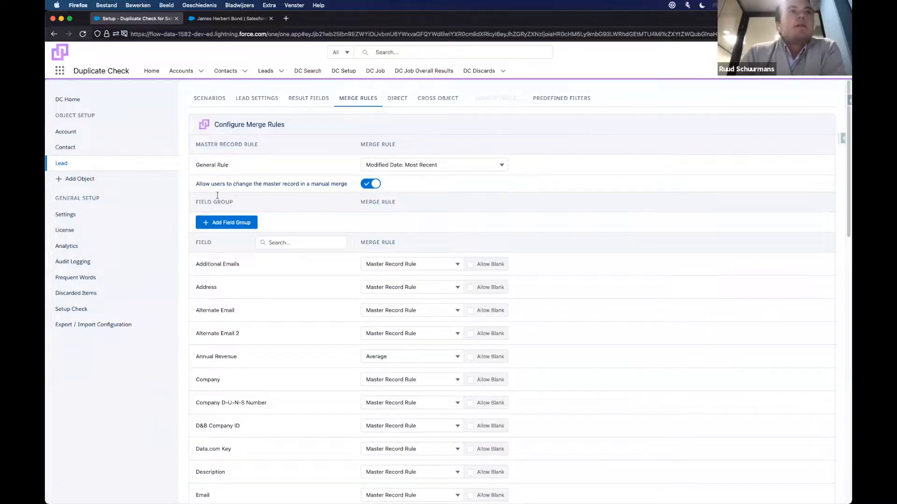
left_click(221, 224)
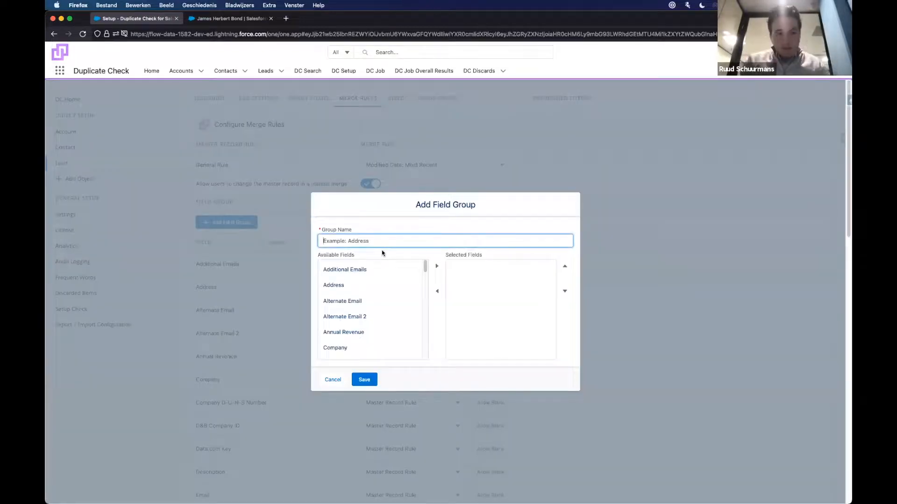
type("keep name fields")
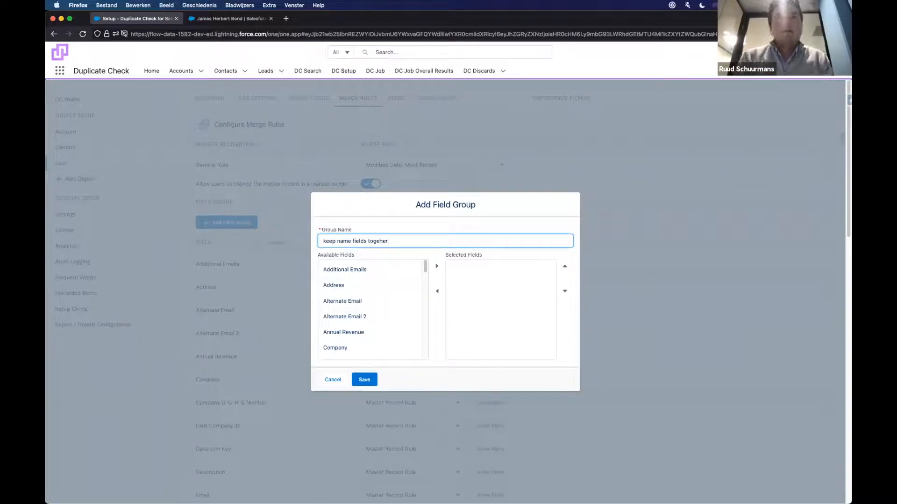
type(" together")
Add First Name, Last Name and Middle Name to the selected fields of the name field group
scroll(380, 271, "down", 5)
scroll(382, 279, "down", 4)
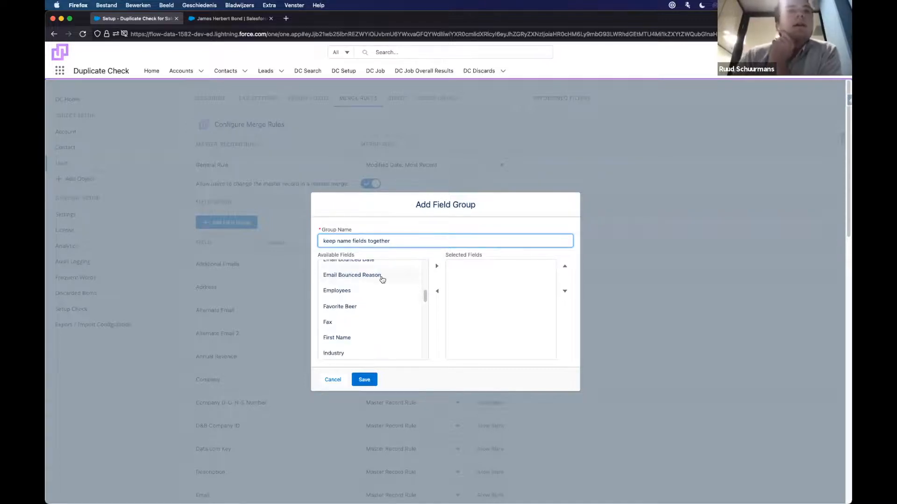
scroll(383, 288, "down", 1)
left_click(372, 322)
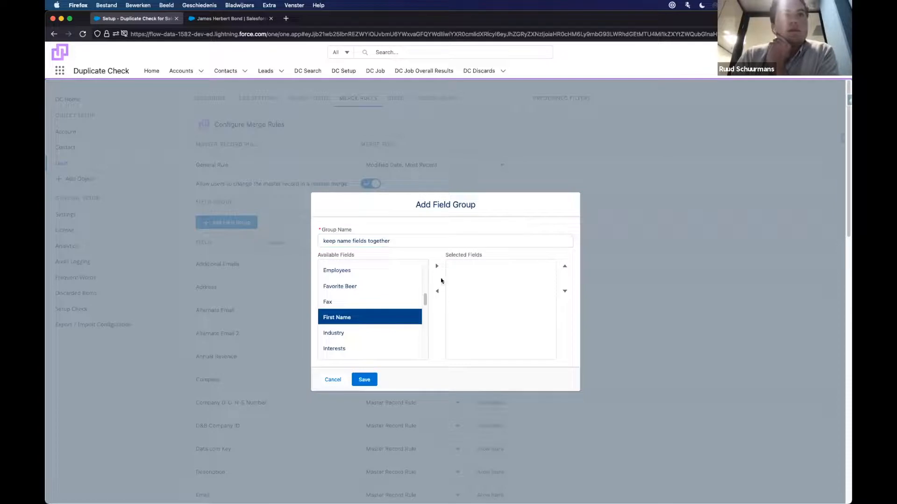
left_click(436, 267)
left_click(350, 335)
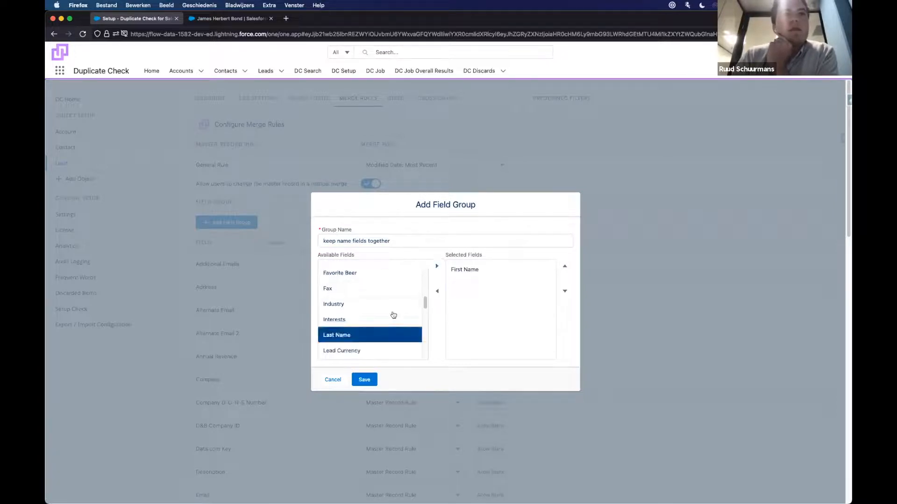
left_click(437, 266)
scroll(353, 320, "down", 2)
left_click(353, 320)
left_click(437, 266)
Add Salutation and Suffix to the name field group and save it
scroll(369, 323, "down", 3)
scroll(368, 323, "down", 3)
scroll(364, 320, "up", 2)
left_click(353, 310)
left_click(436, 267)
left_click(358, 328)
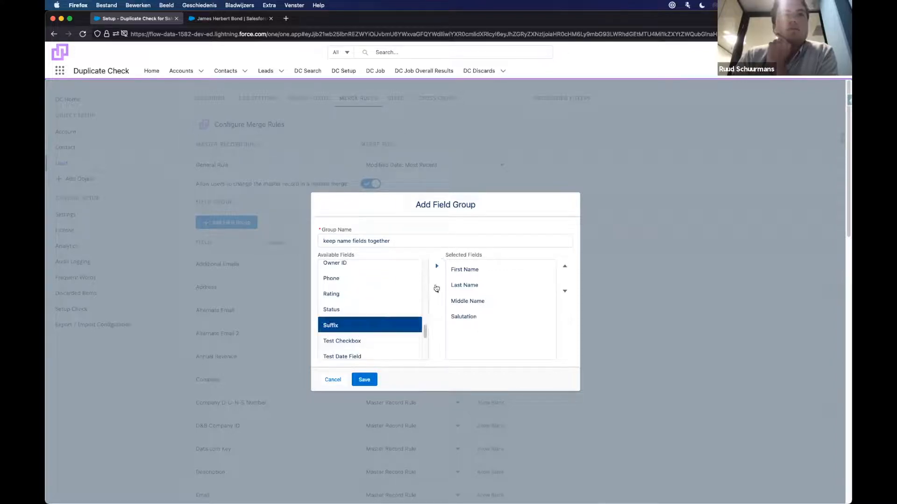
left_click(437, 266)
left_click(366, 381)
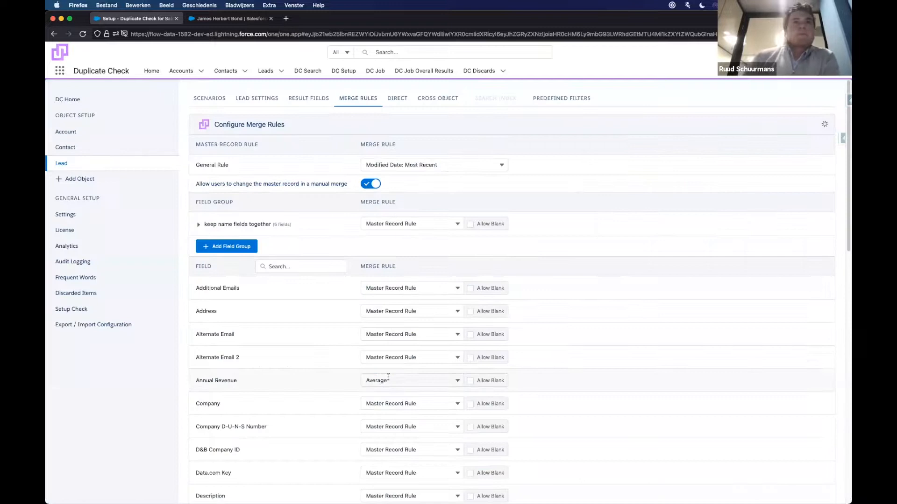
Review the name group's merge rule options, reset the lead merge comparison and check the name fields in the merge preview
left_click(376, 224)
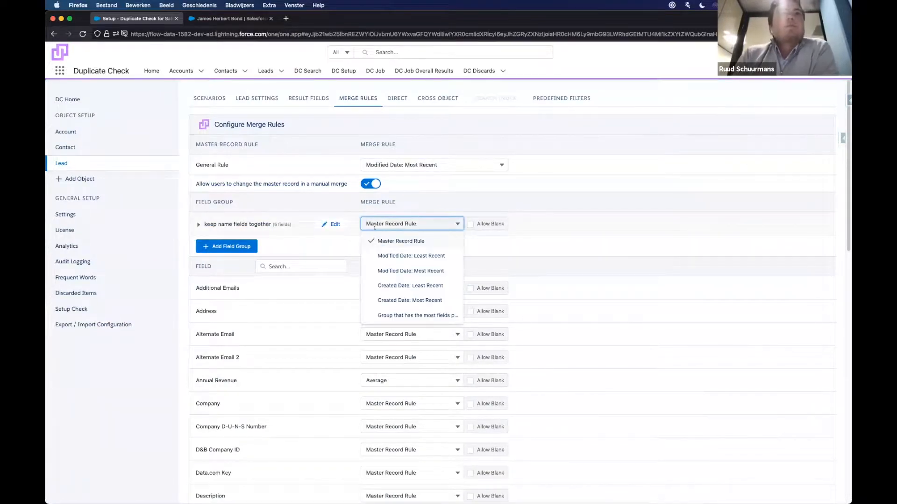
left_click(405, 224)
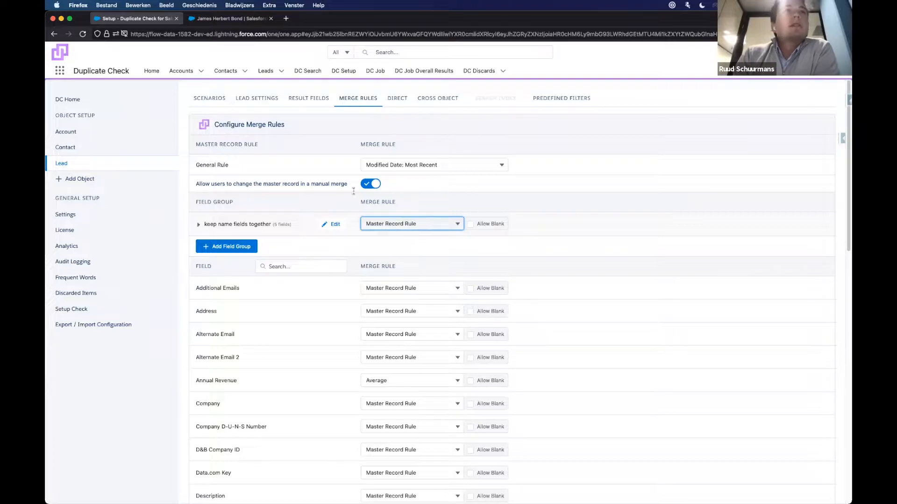
left_click(214, 18)
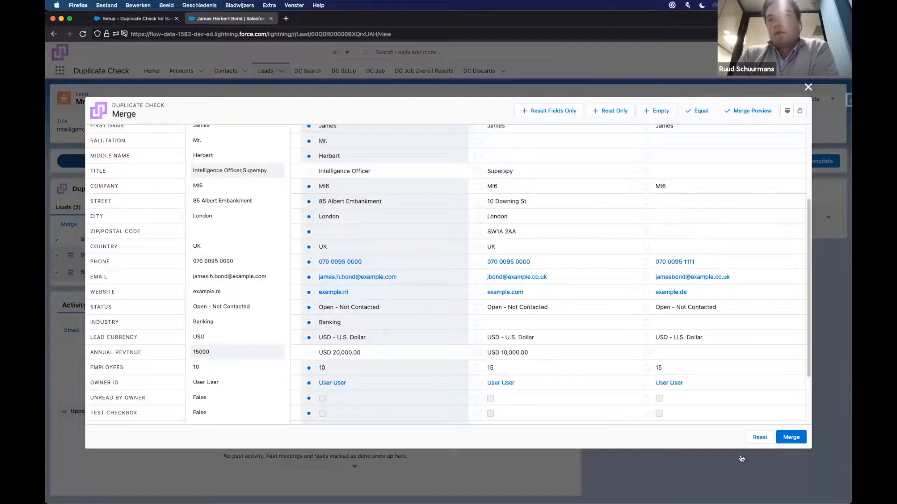
left_click(760, 437)
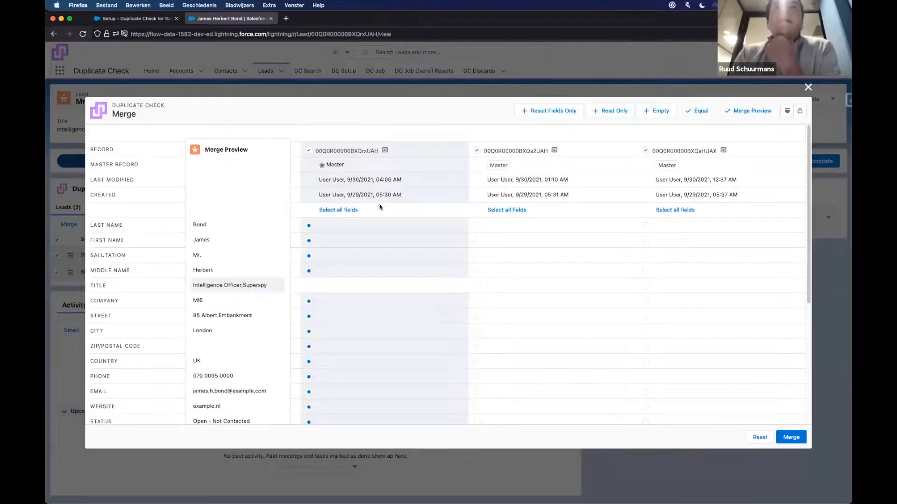
scroll(419, 298, "down", 1)
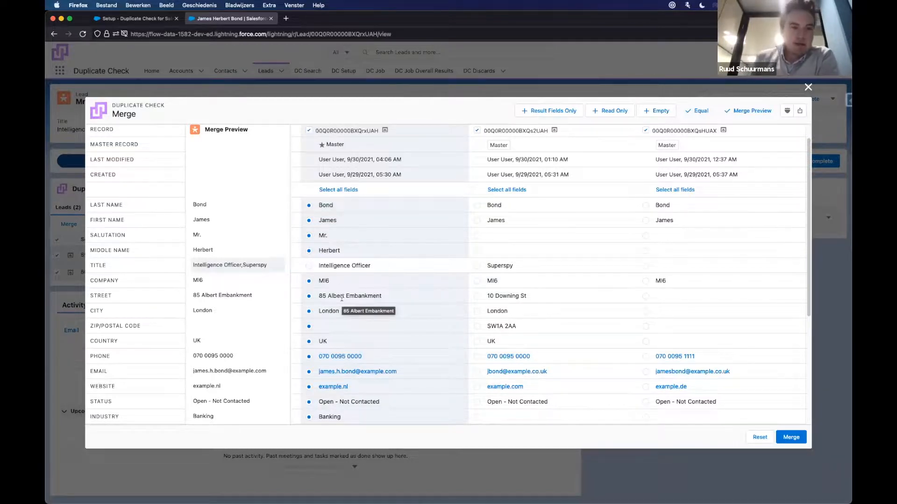
scroll(343, 285, "up", 1)
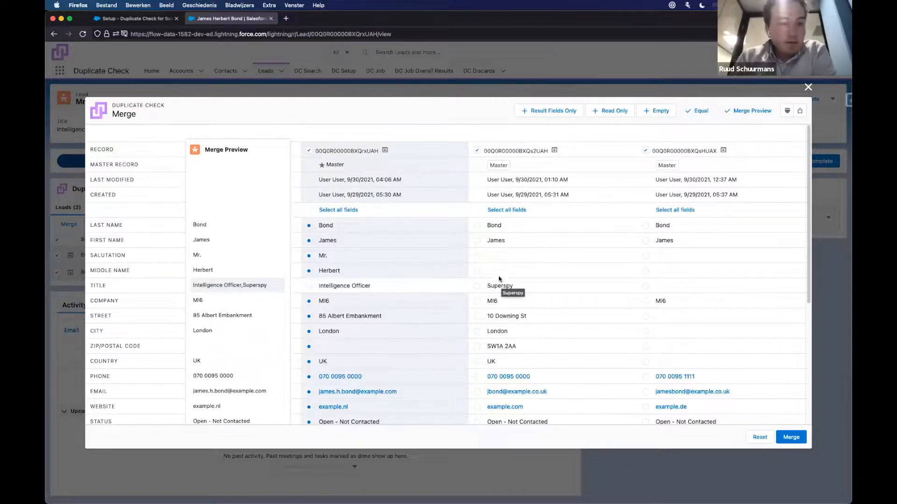
Return to the Lead merge rules and start another field group named "divide emails"
left_click(139, 19)
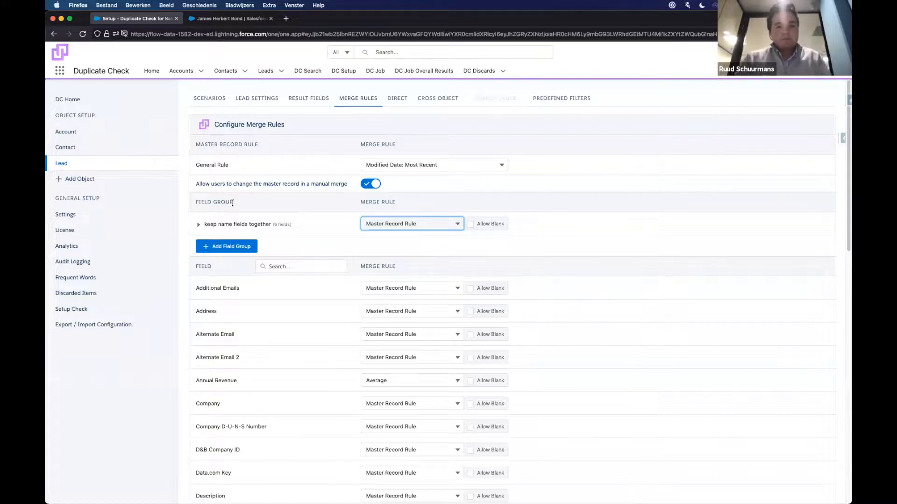
left_click(240, 250)
left_click(367, 240)
type("divide emails")
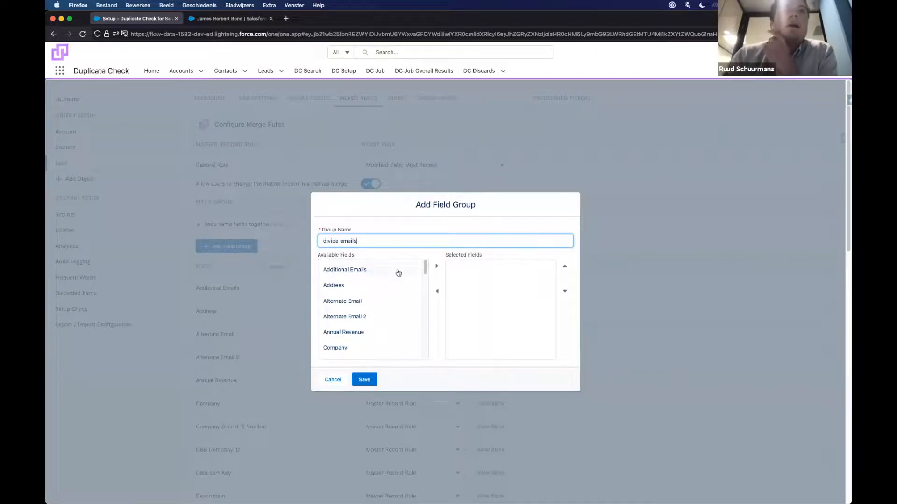
Add Email, Alternate Email and Alternate Email 2 to the "divide emails" group and save it
left_click(424, 269)
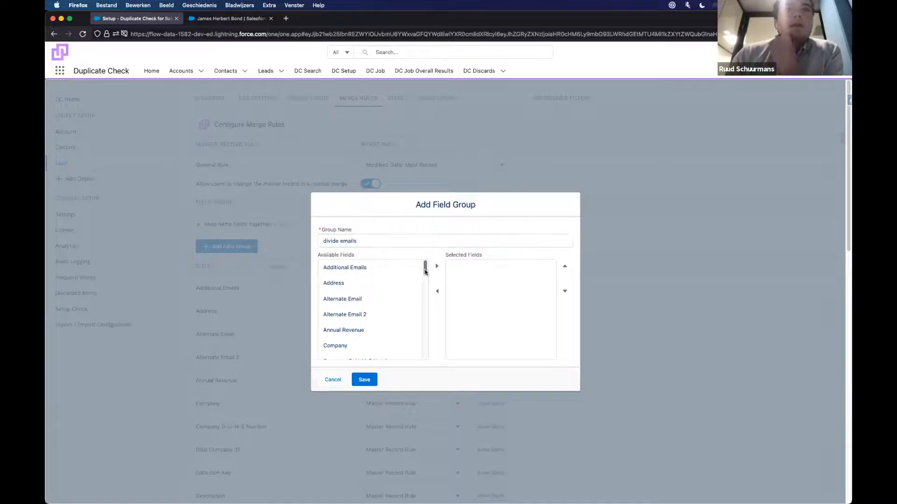
mouse_move(425, 264)
left_mouse_down()
mouse_move(424, 298)
mouse_move(426, 270)
left_mouse_up()
left_click(406, 271)
left_click(436, 266)
left_click(390, 301)
left_click(436, 266)
left_click(380, 300)
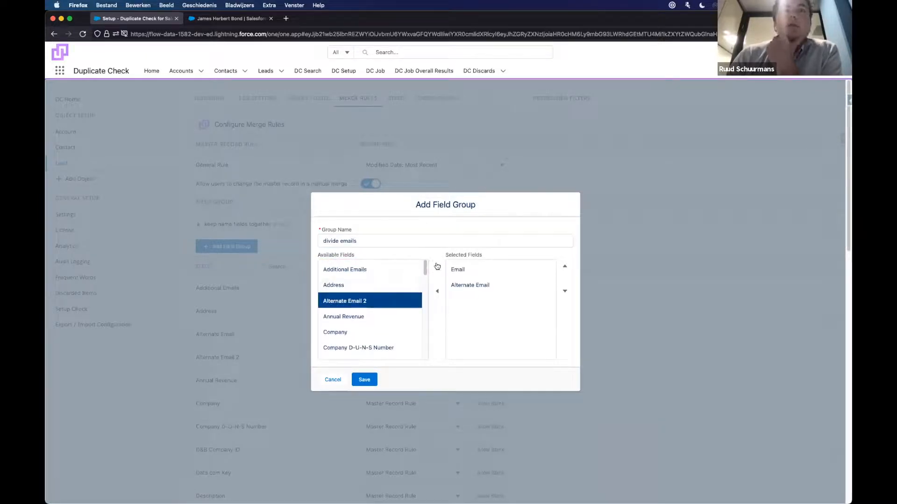
left_click(436, 266)
left_click(370, 380)
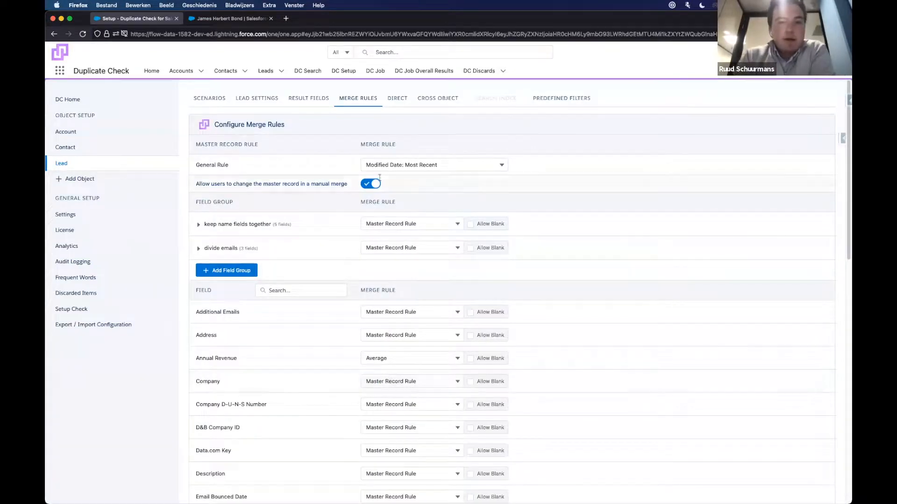
Set the "divide emails" group's rule to Divide Values, storing additional values in Additional Emails with a Comma delimiter, and save
left_click(224, 248)
left_click(371, 246)
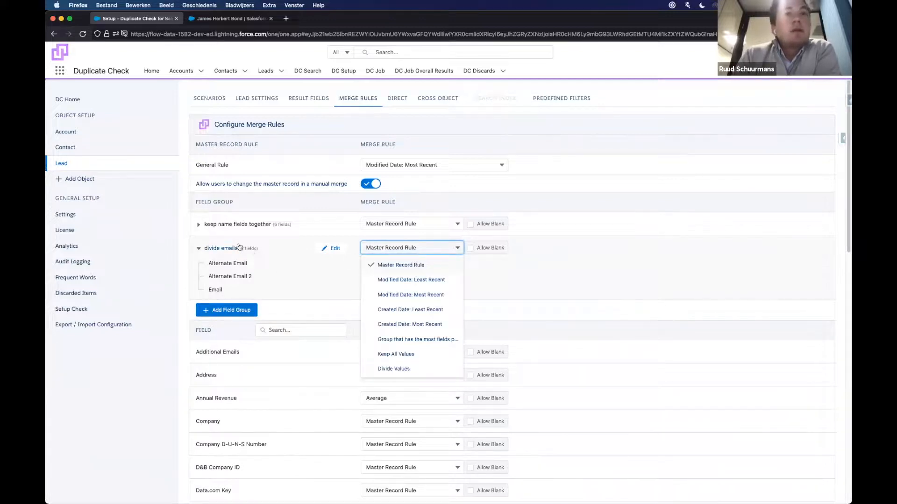
left_click(395, 369)
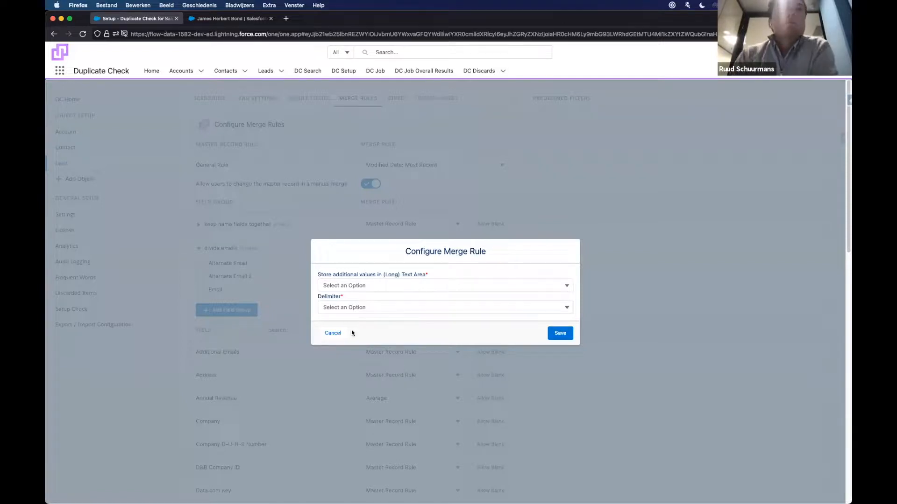
left_click(346, 283)
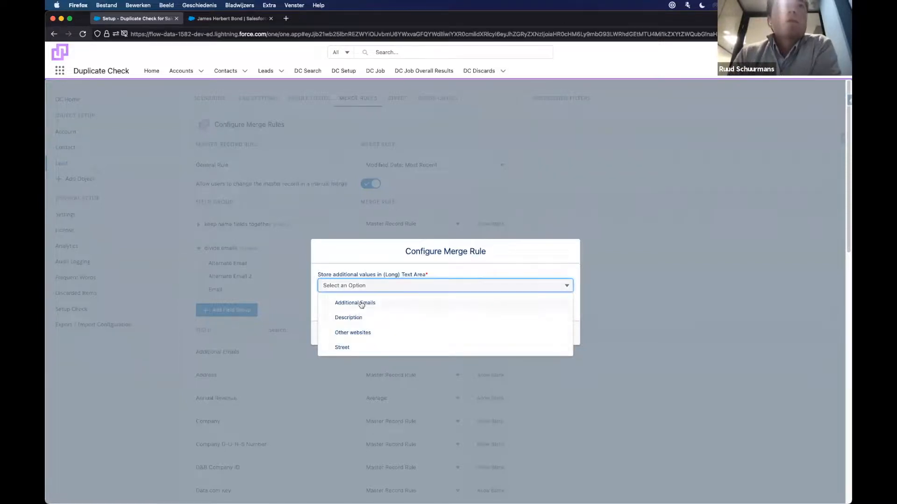
left_click(360, 304)
left_click(361, 306)
left_click(348, 331)
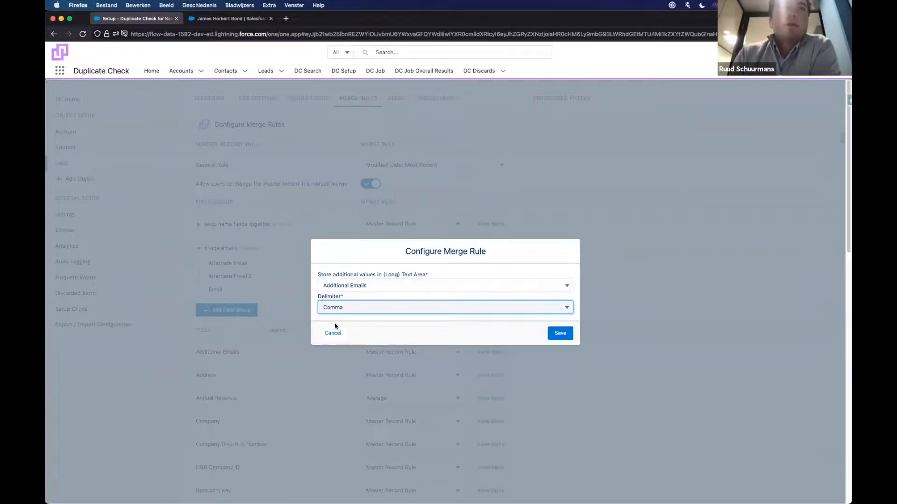
left_click(560, 333)
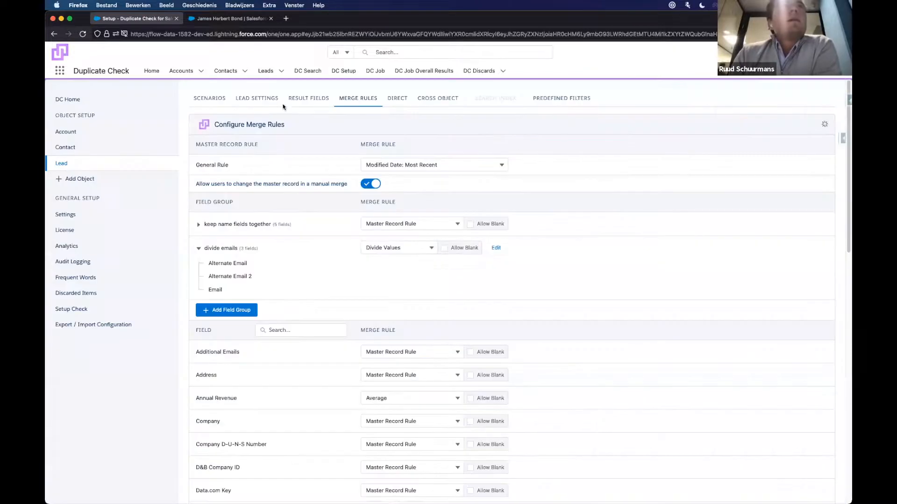
Reset the lead merge comparison and check the Email, Alternate Email, Alternate Email 2 and Additional Emails values in the merge preview
left_click(227, 19)
left_click(753, 437)
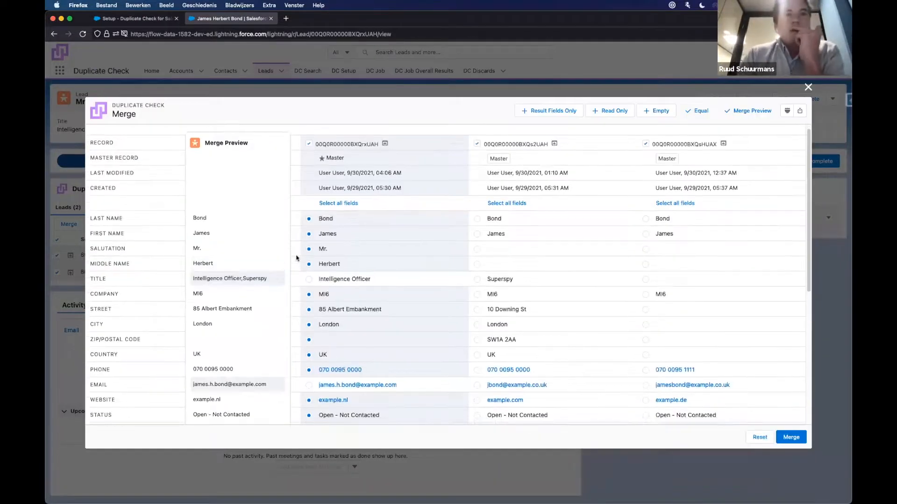
scroll(296, 258, "down", 3)
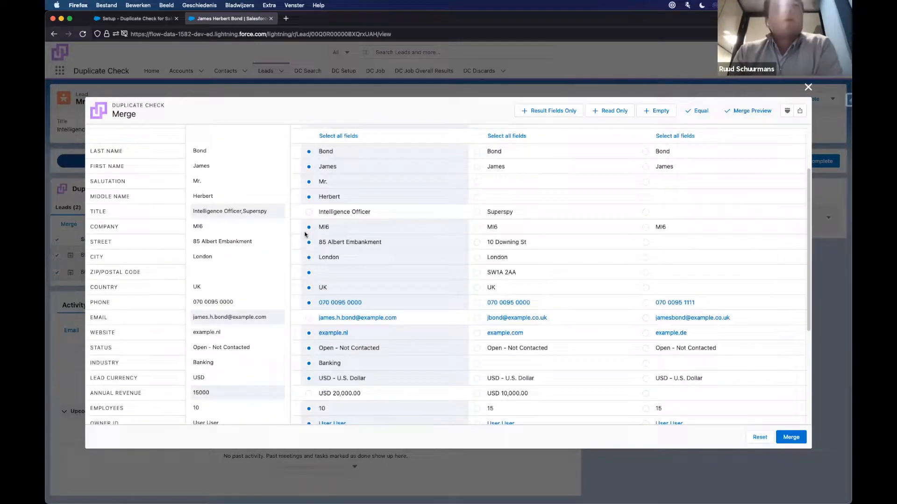
scroll(303, 235, "down", 5)
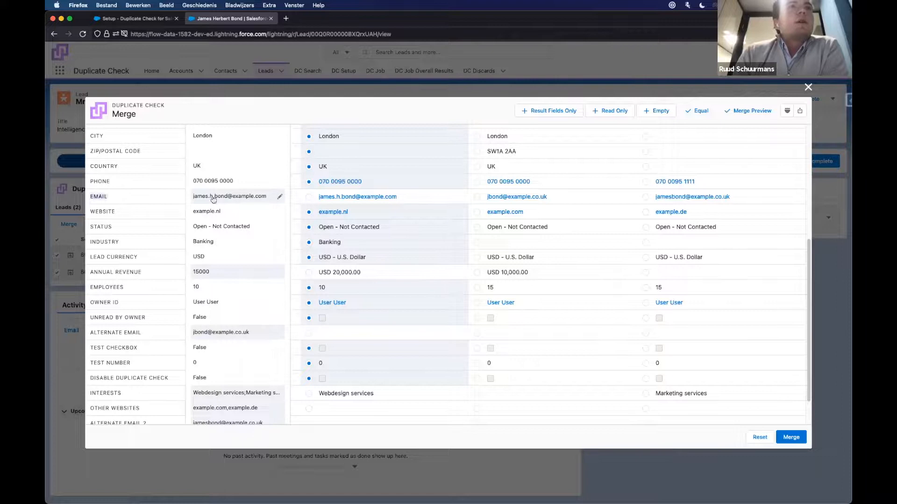
scroll(220, 198, "down", 1)
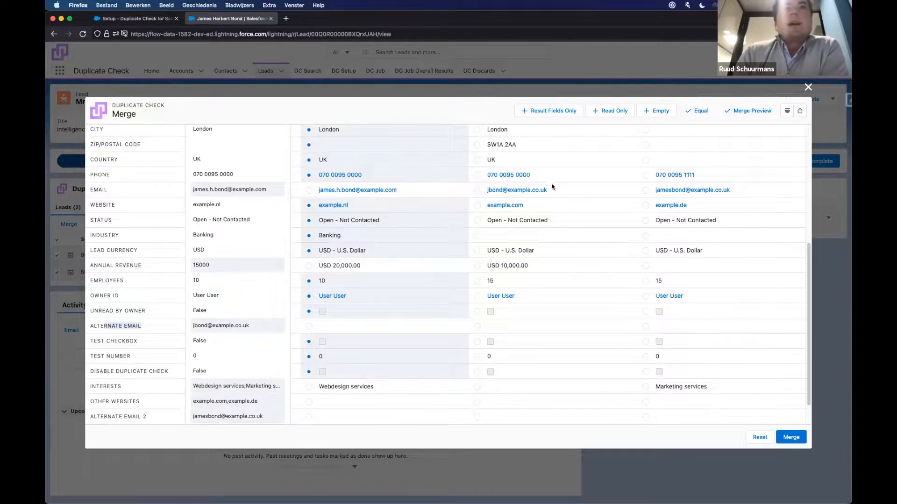
scroll(96, 374, "down", 2)
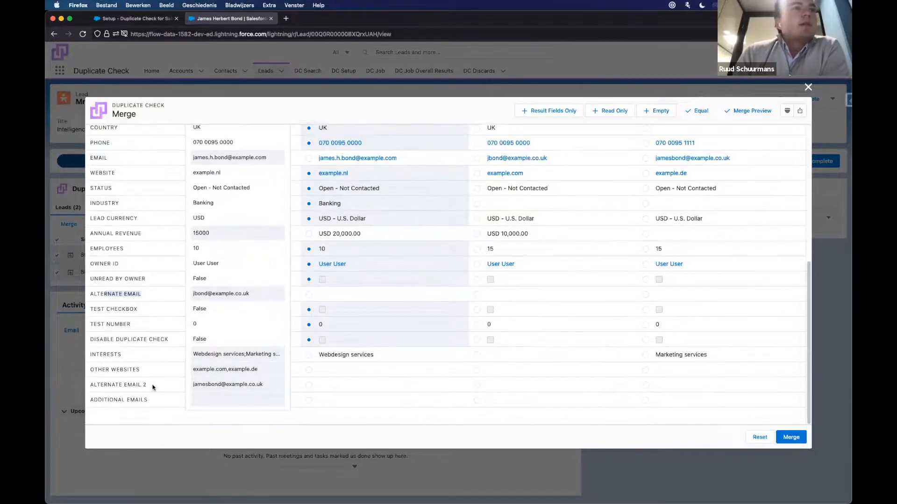